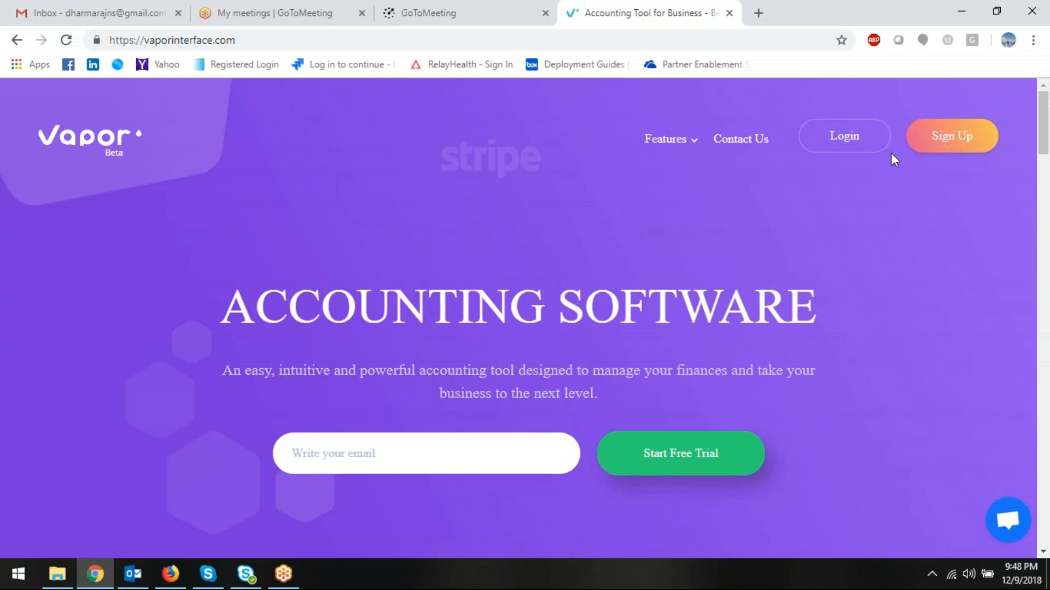
# - Log in to Vapor with the account's e-mail username and password
pyautogui.click(842, 142)
pyautogui.click(408, 300)
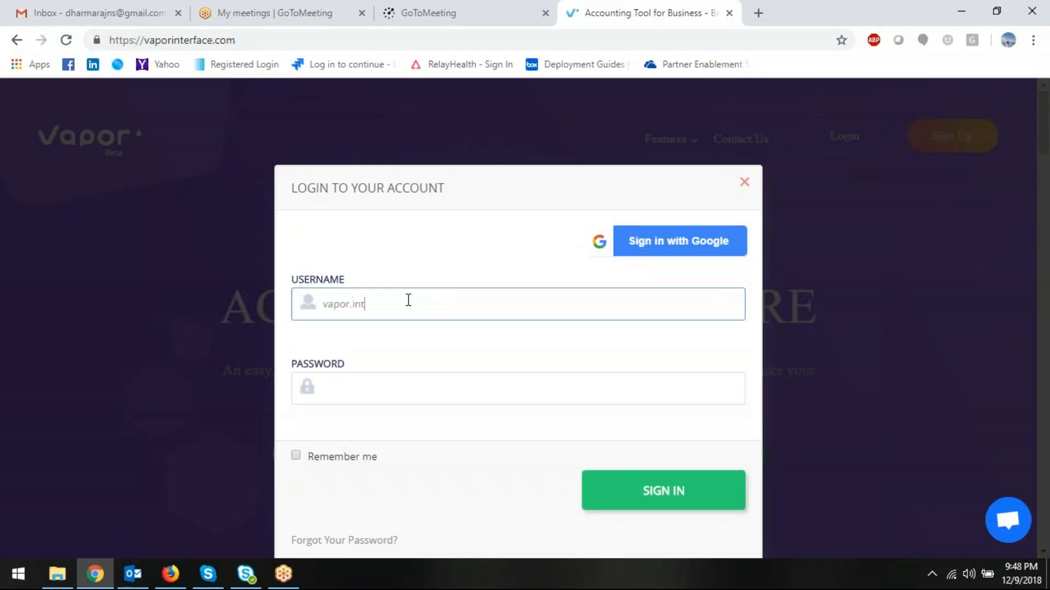
pyautogui.press('Tab')
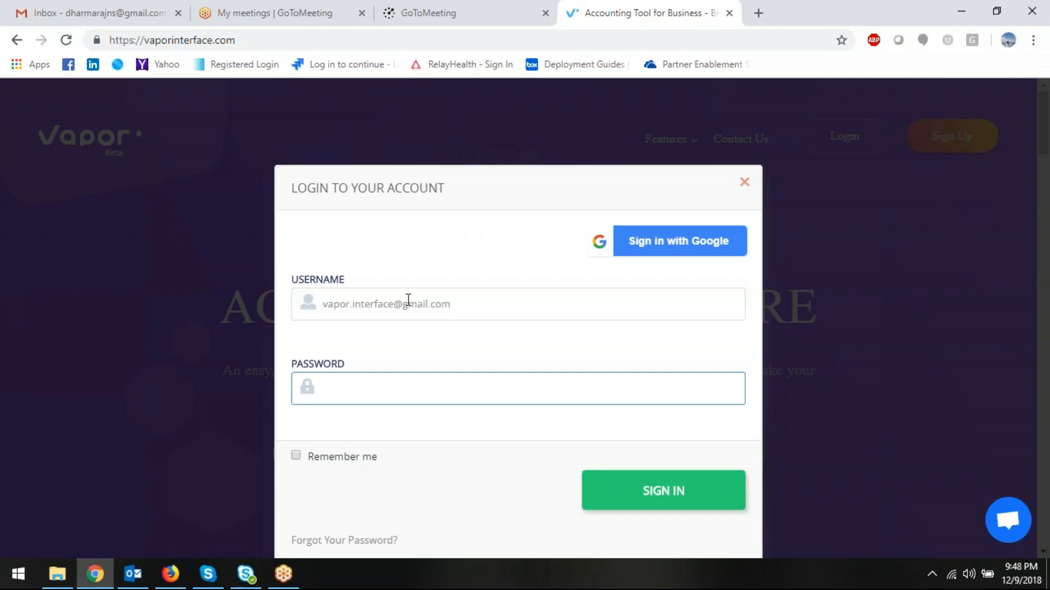
pyautogui.write('********')
pyautogui.click(679, 497)
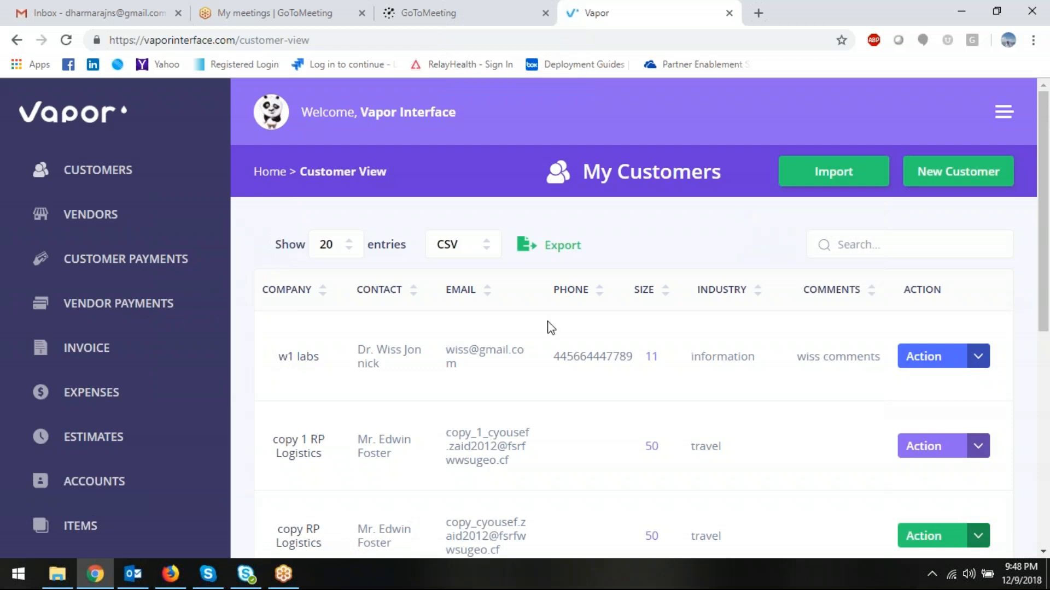
# - Scroll through the My Customers list and open the Action menu for w1 labs
pyautogui.scroll(-1, 96, 342)
pyautogui.scroll(-3, 97, 342)
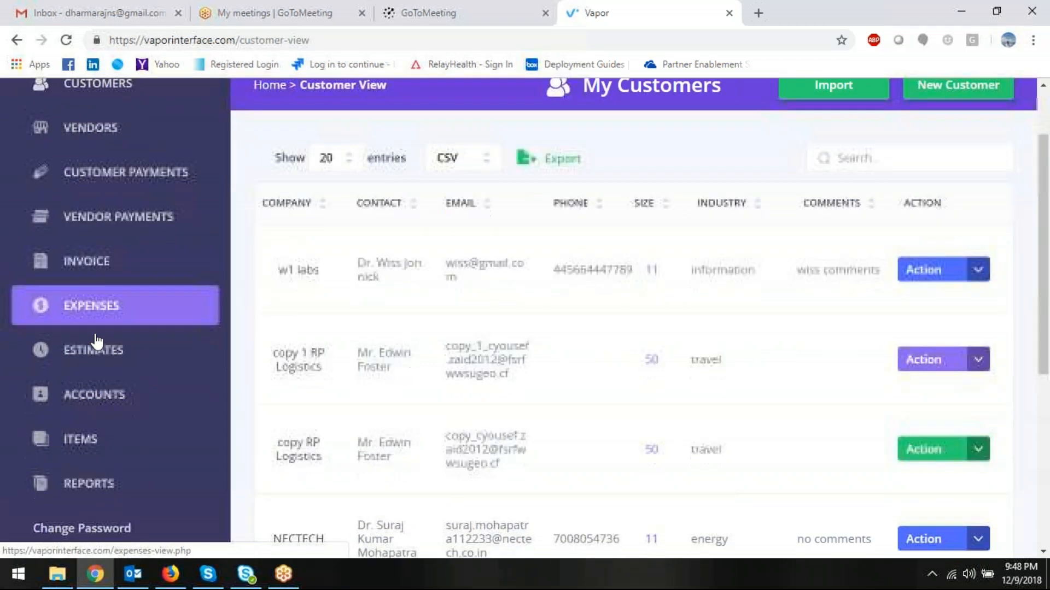
pyautogui.scroll(5, 97, 328)
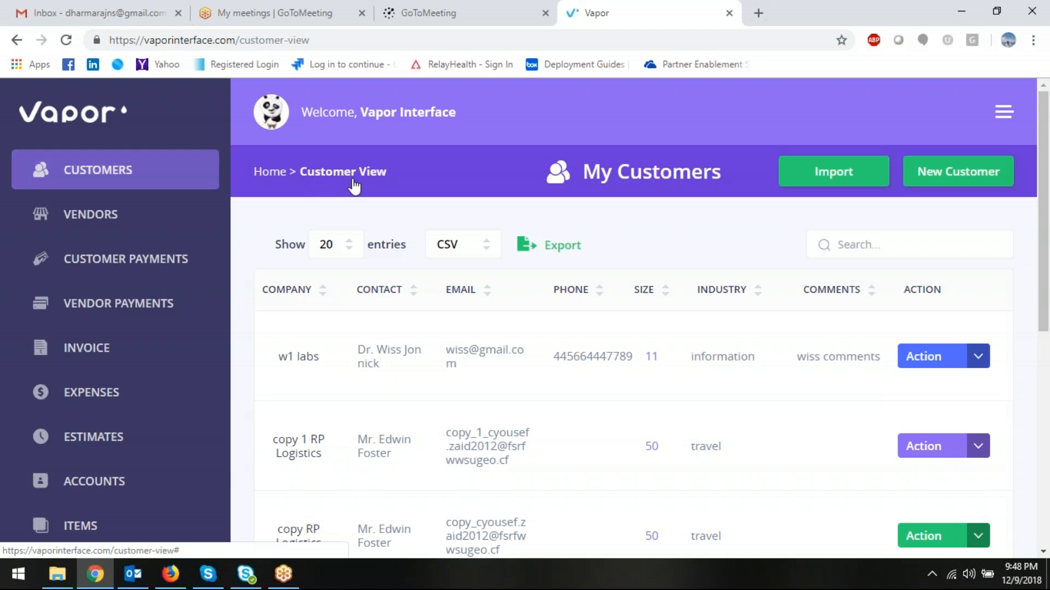
pyautogui.scroll(-2, 525, 303)
pyautogui.scroll(-5, 524, 303)
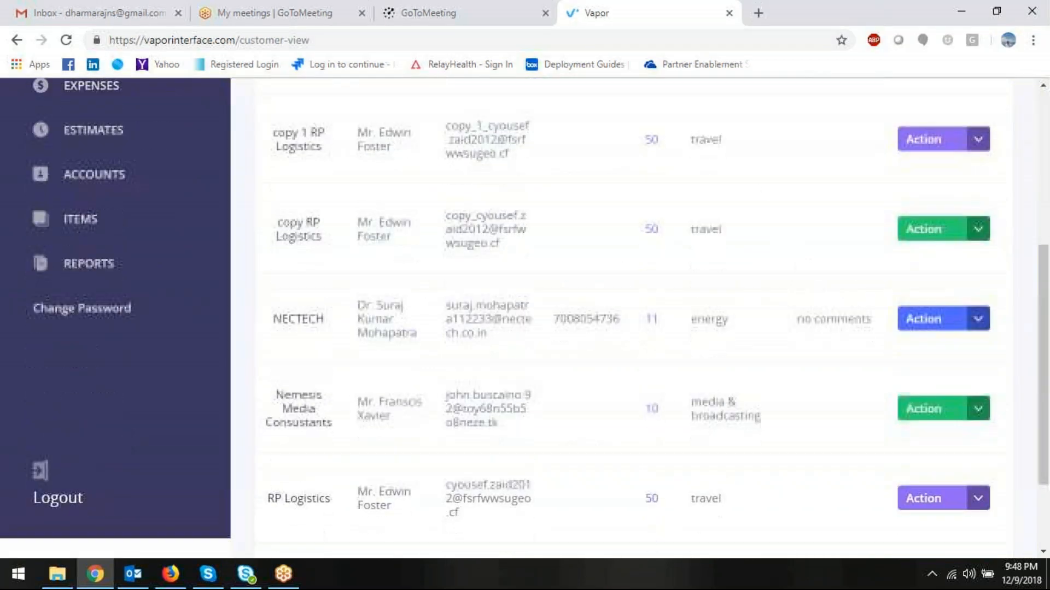
pyautogui.scroll(6, 525, 303)
pyautogui.scroll(1, 393, 351)
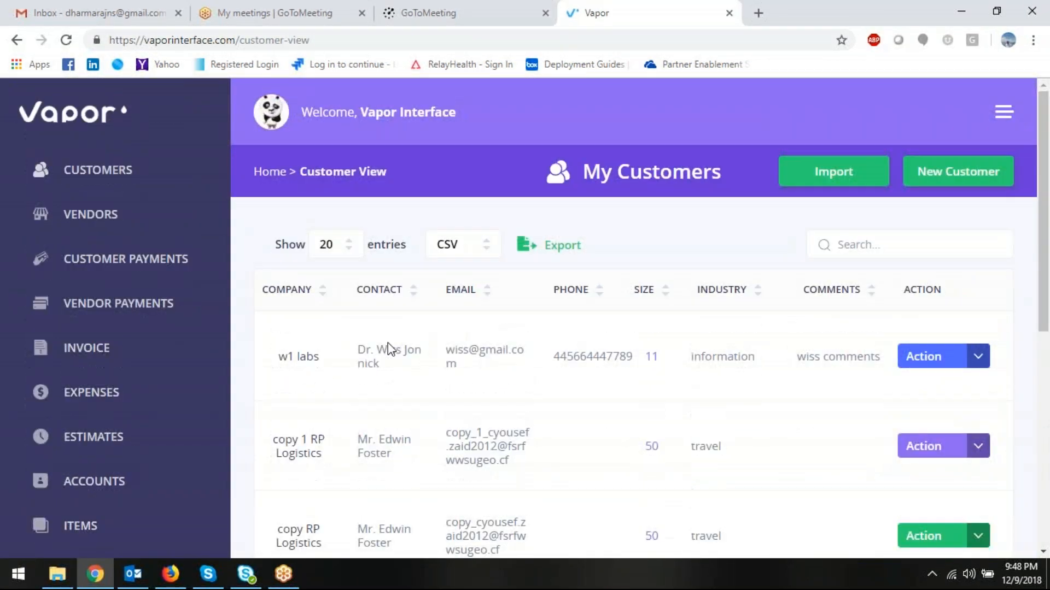
pyautogui.click(966, 355)
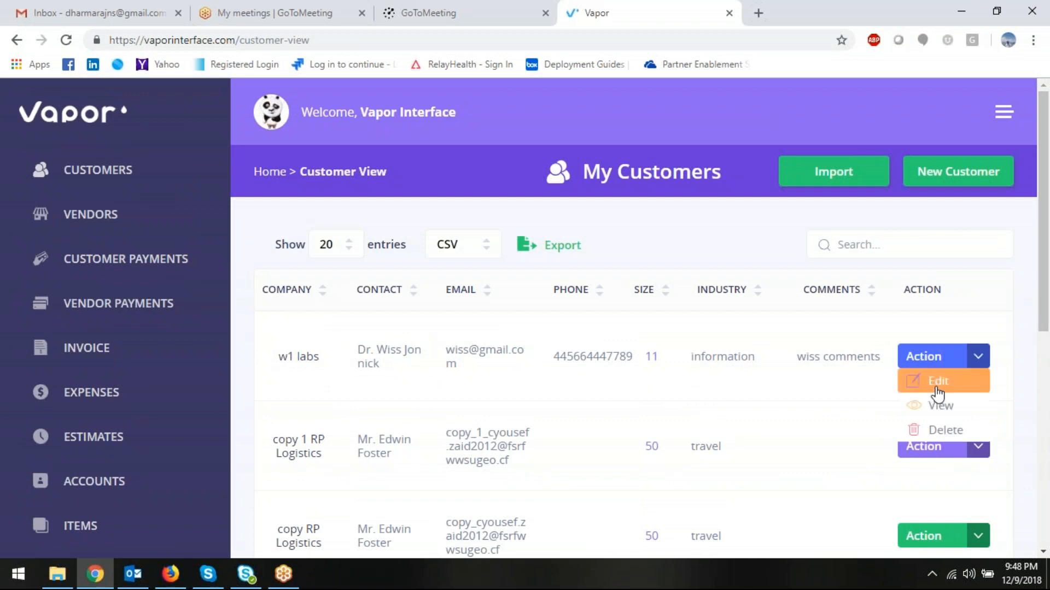
# - View w1 labs' customer details: USD currency, information industry, size 11, addresses
pyautogui.click(940, 405)
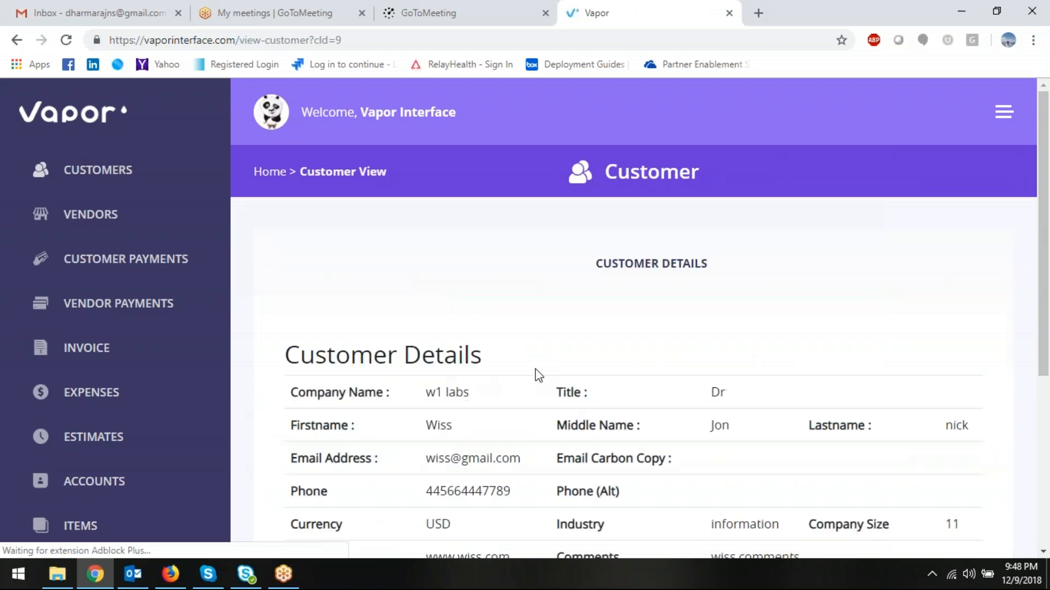
pyautogui.scroll(-3, 539, 375)
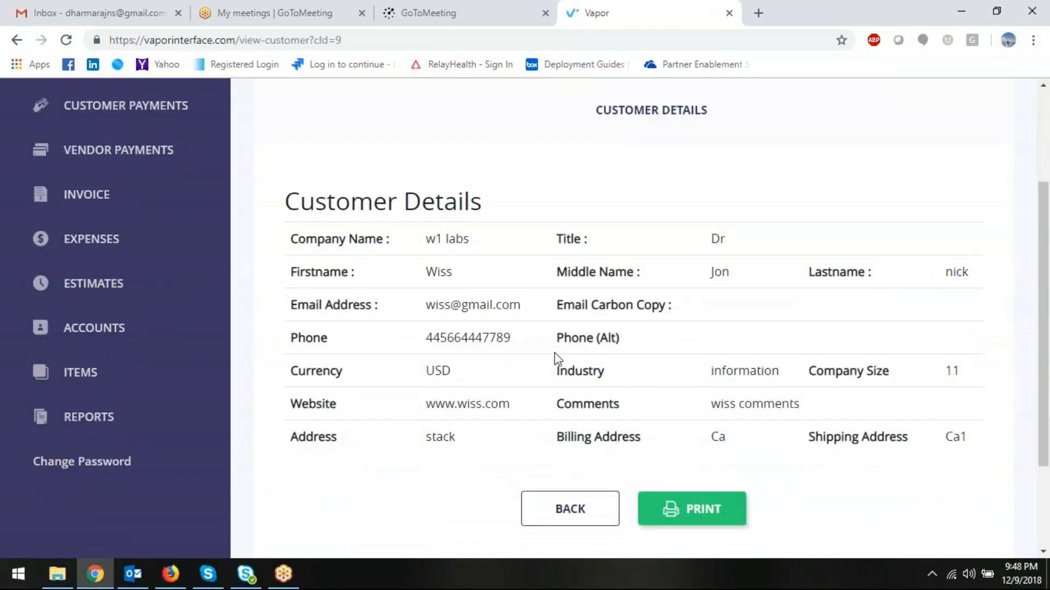
pyautogui.scroll(2, 615, 422)
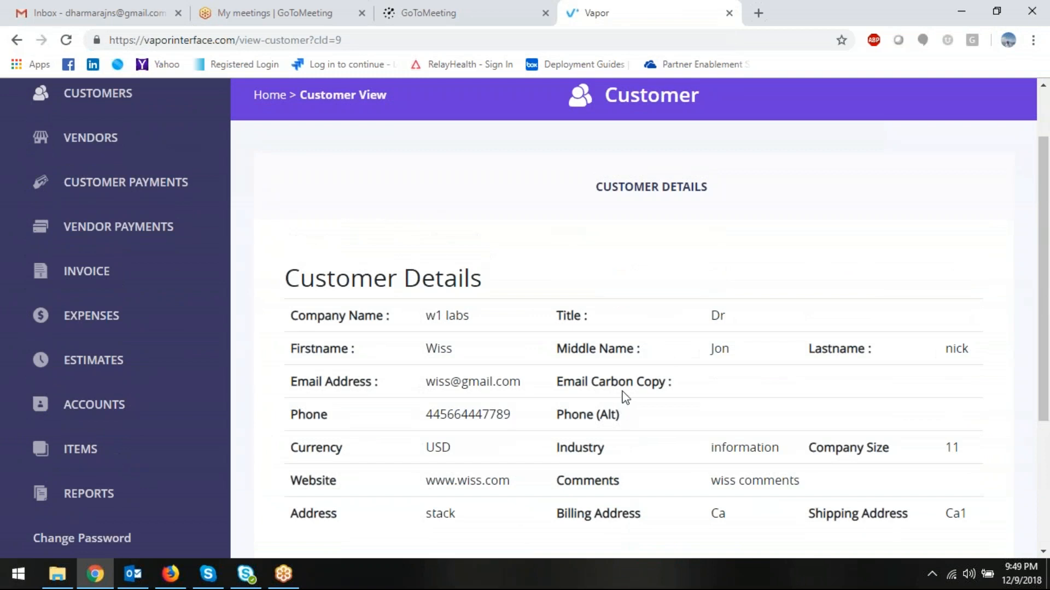
pyautogui.scroll(2, 621, 399)
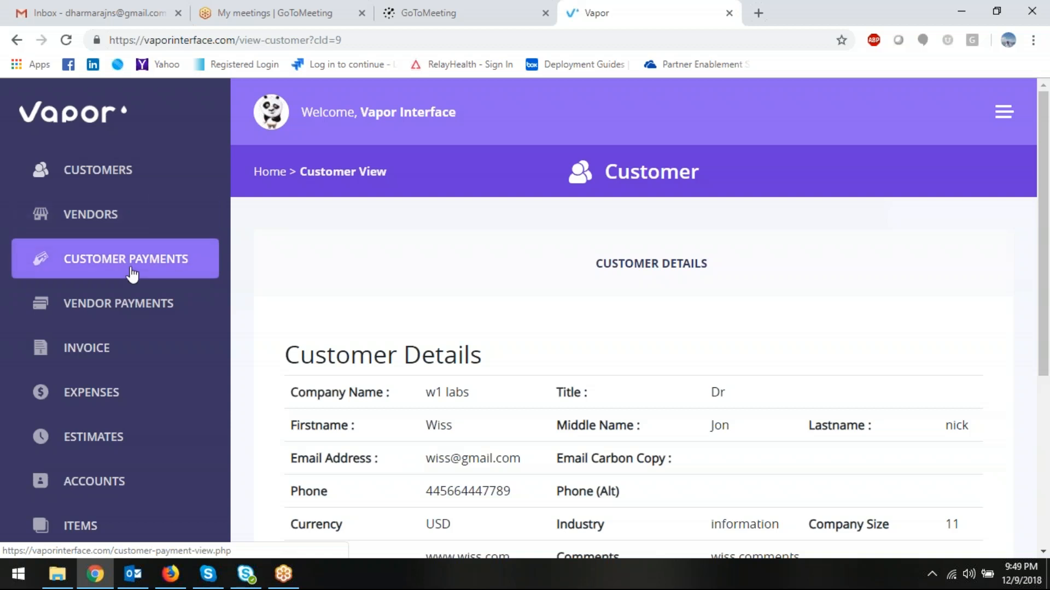
# - Go to the Invoice list and review unpaid invoices such as 10019, 10006 and 10010
pyautogui.click(107, 351)
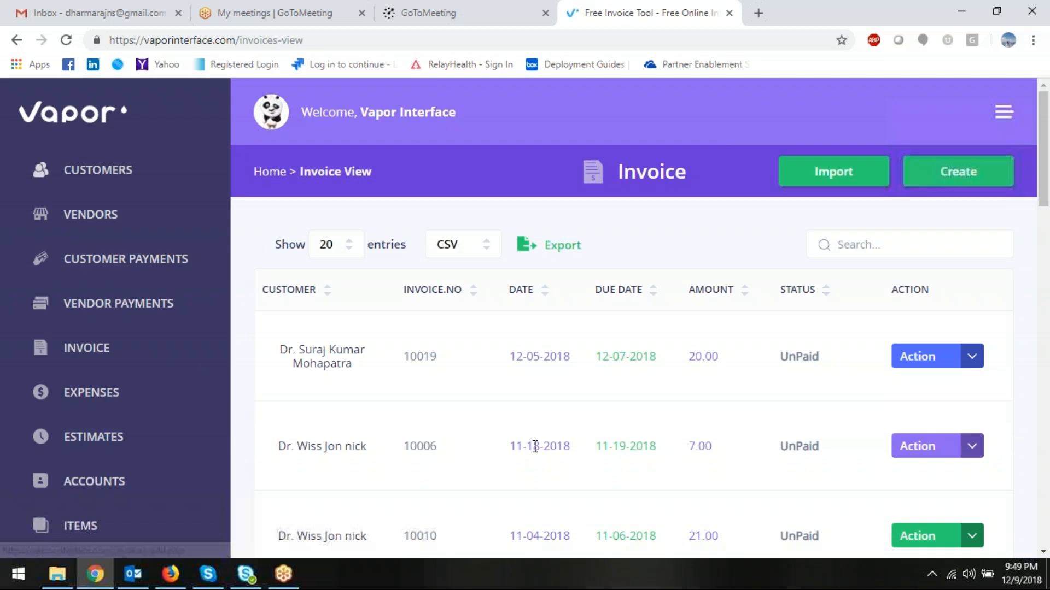
pyautogui.scroll(-2, 535, 444)
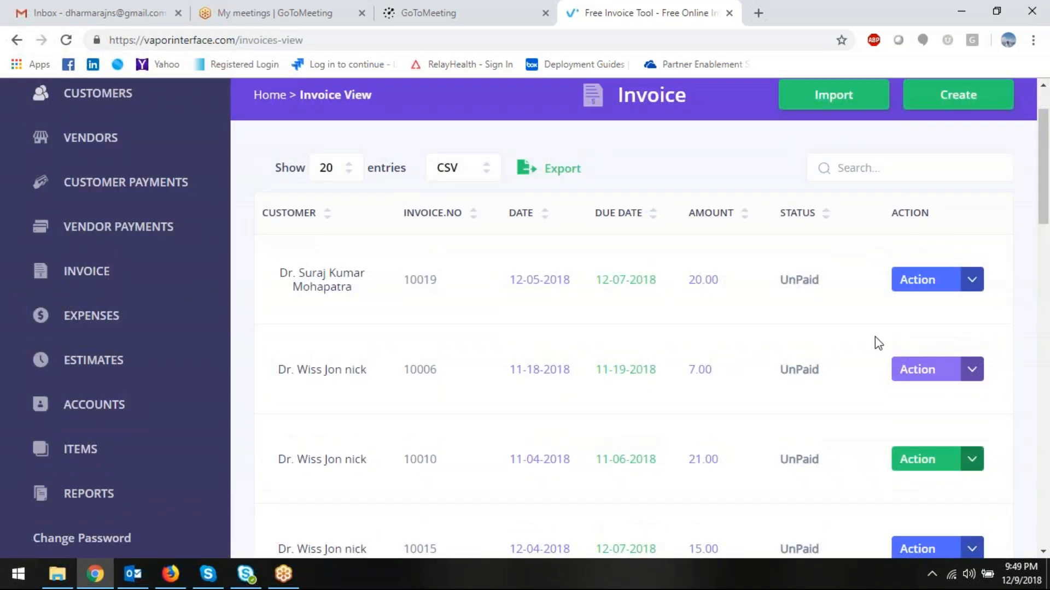
pyautogui.scroll(2, 860, 305)
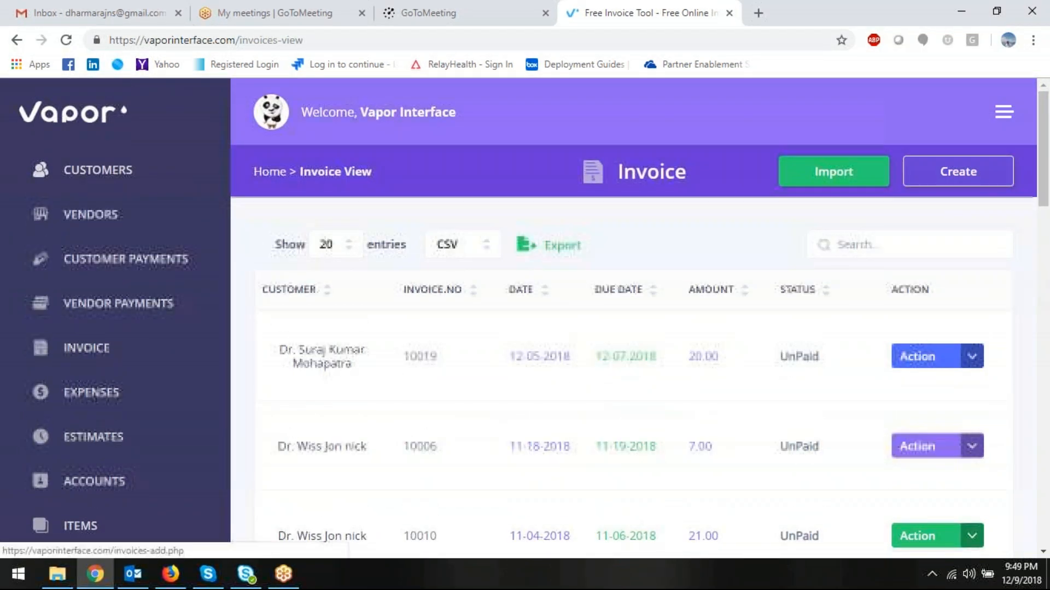
# - Create new invoice 10021 in US Dollars and choose the customer to bill
pyautogui.click(957, 185)
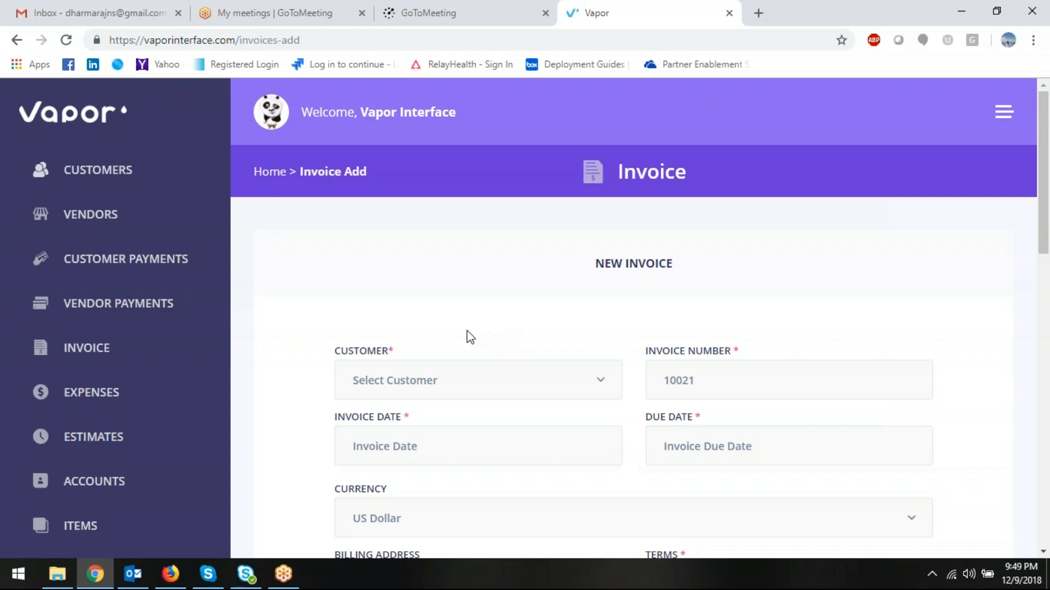
pyautogui.scroll(-1, 462, 335)
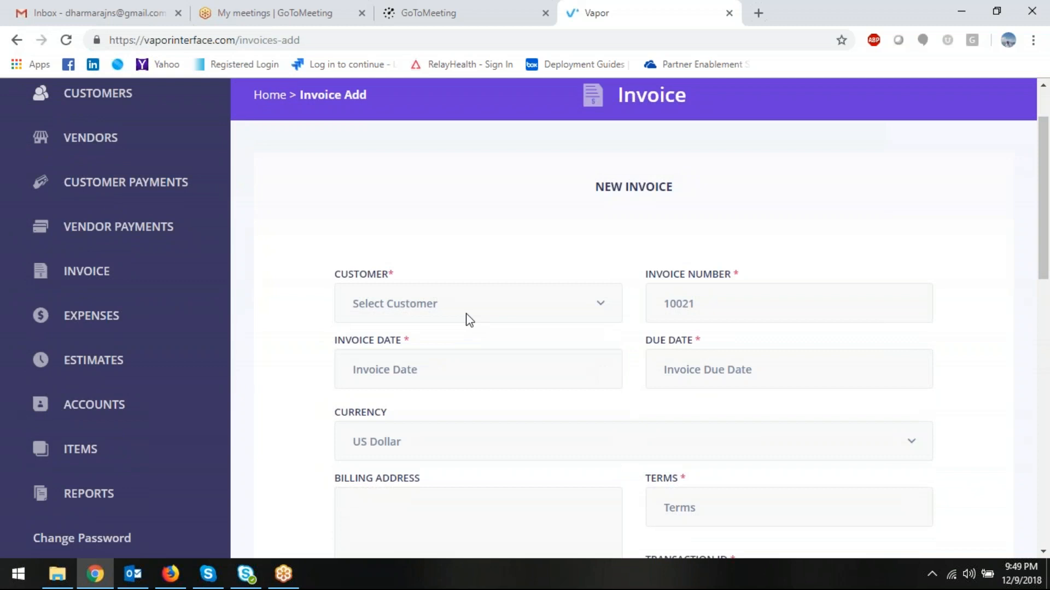
pyautogui.click(469, 306)
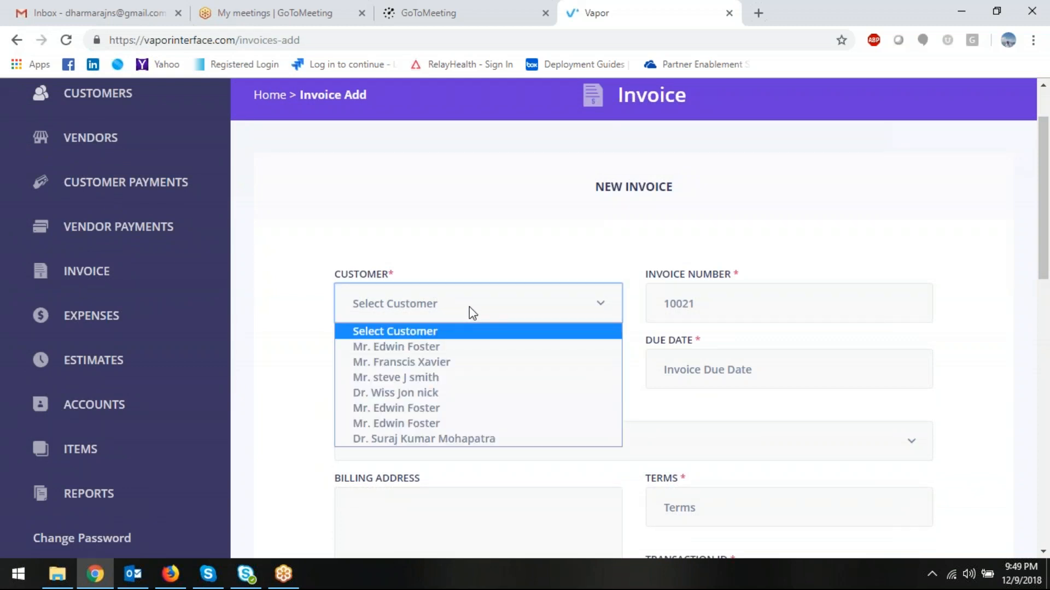
pyautogui.click(430, 352)
pyautogui.click(704, 305)
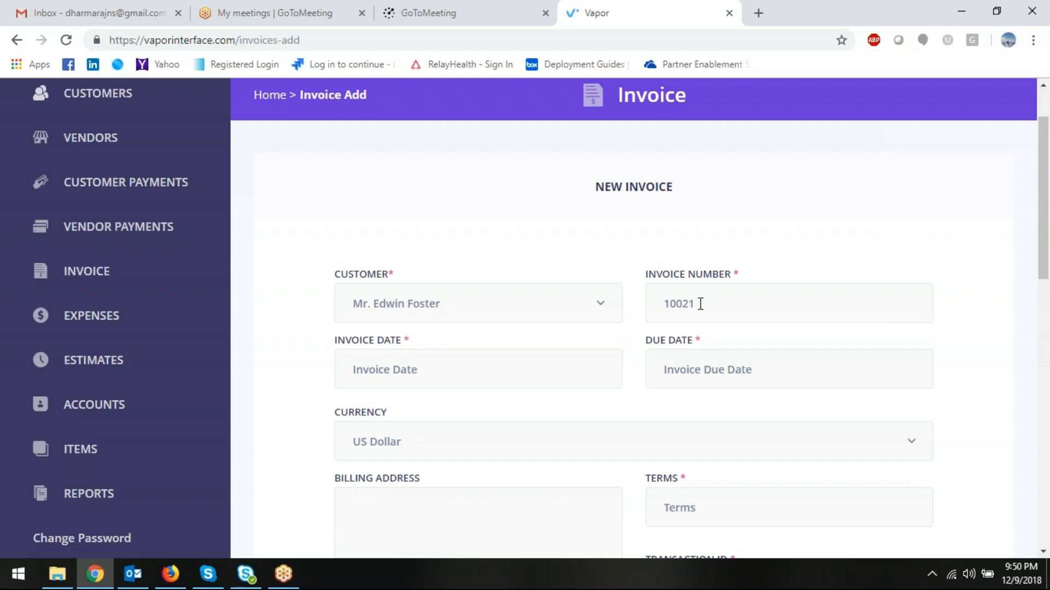
pyautogui.scroll(-4, 696, 304)
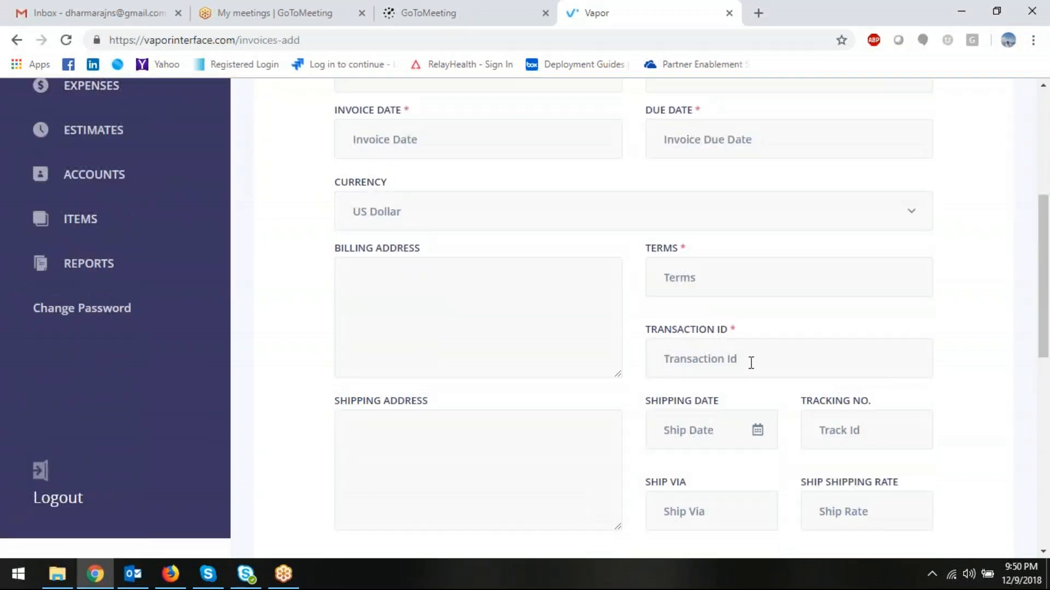
pyautogui.click(752, 361)
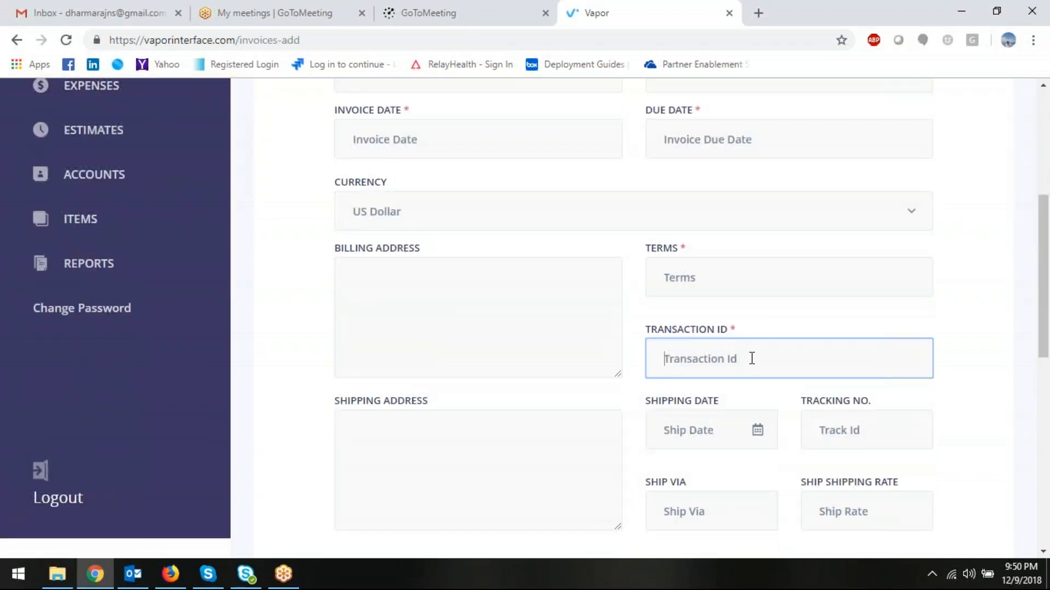
pyautogui.scroll(3, 752, 359)
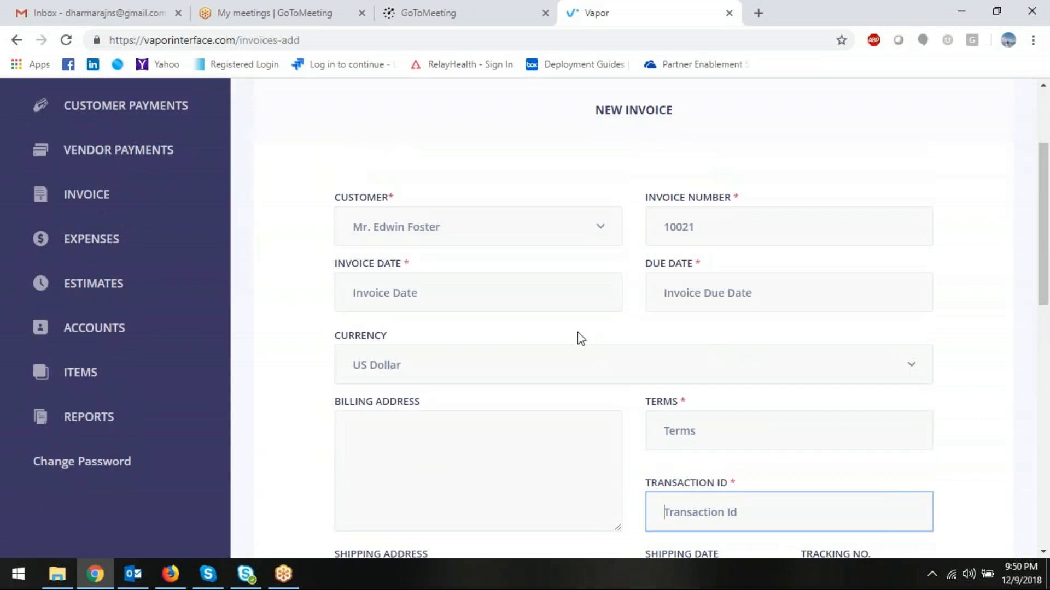
# - Enter the invoice's transaction ID
pyautogui.click(443, 293)
pyautogui.scroll(-3, 736, 417)
pyautogui.click(697, 366)
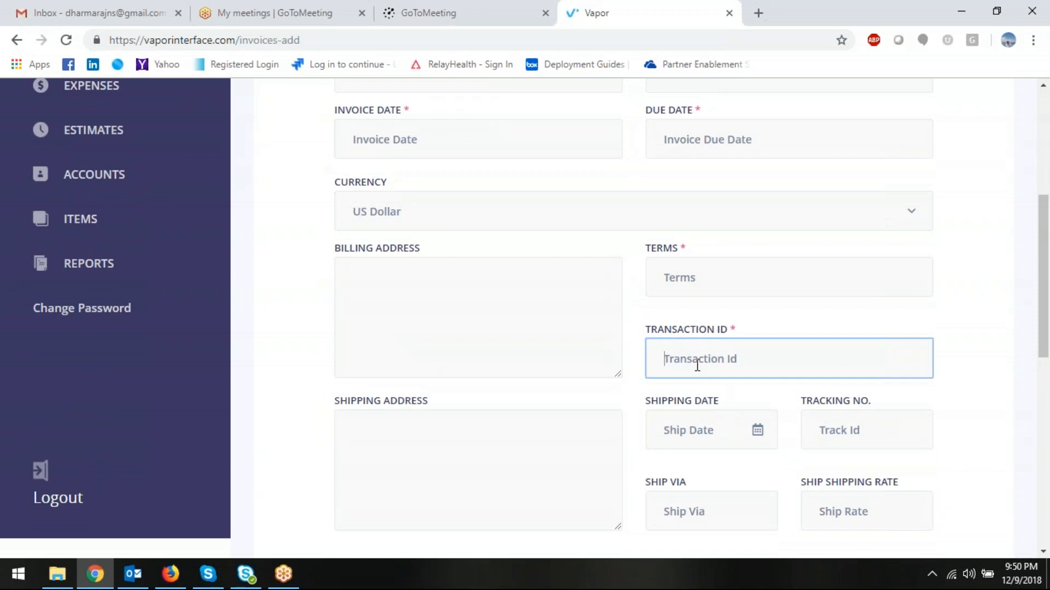
pyautogui.write('Apple Inc 345')
# - Set the invoice date to 12/10/2018 and the due date to 01/10/2019
pyautogui.scroll(2, 492, 361)
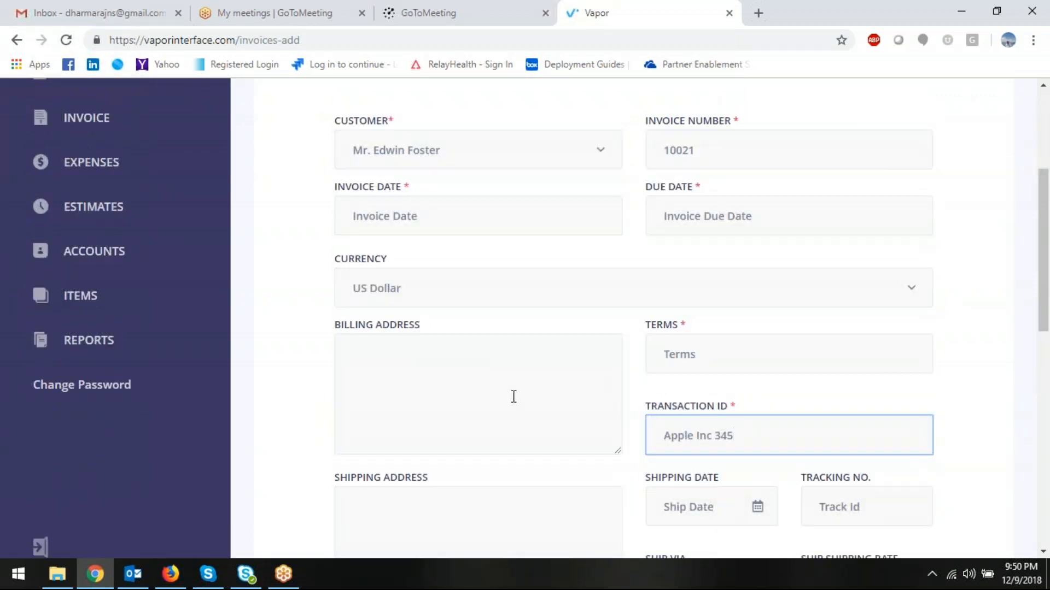
pyautogui.scroll(2, 513, 396)
pyautogui.click(452, 298)
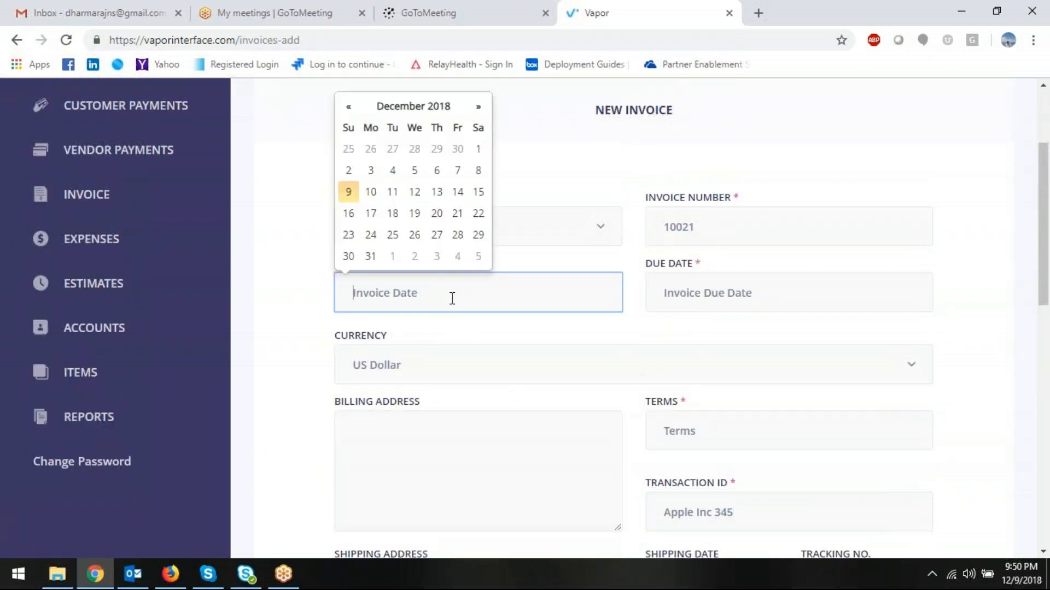
pyautogui.click(369, 195)
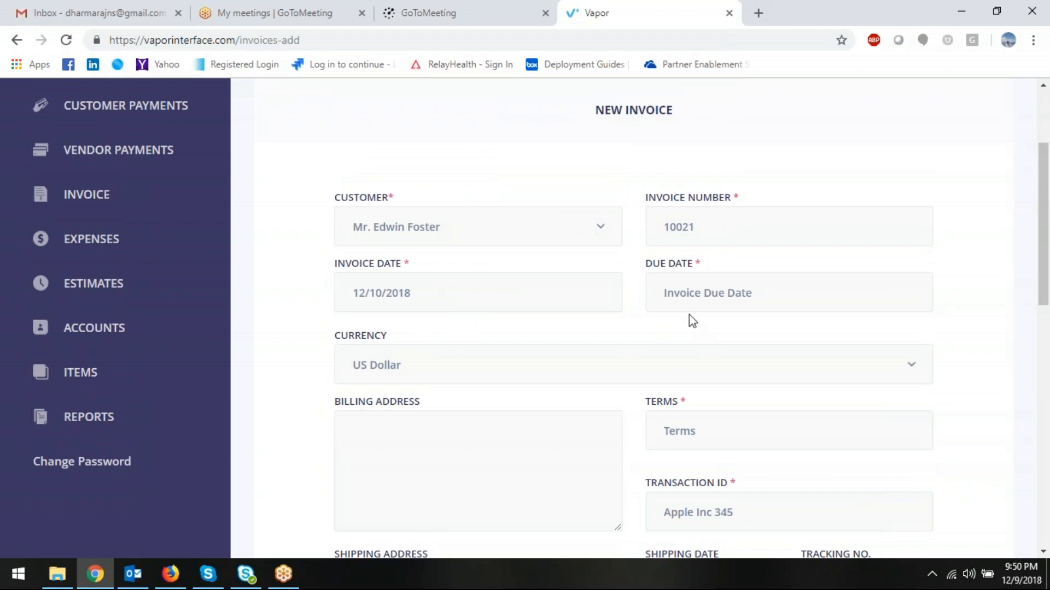
pyautogui.click(720, 299)
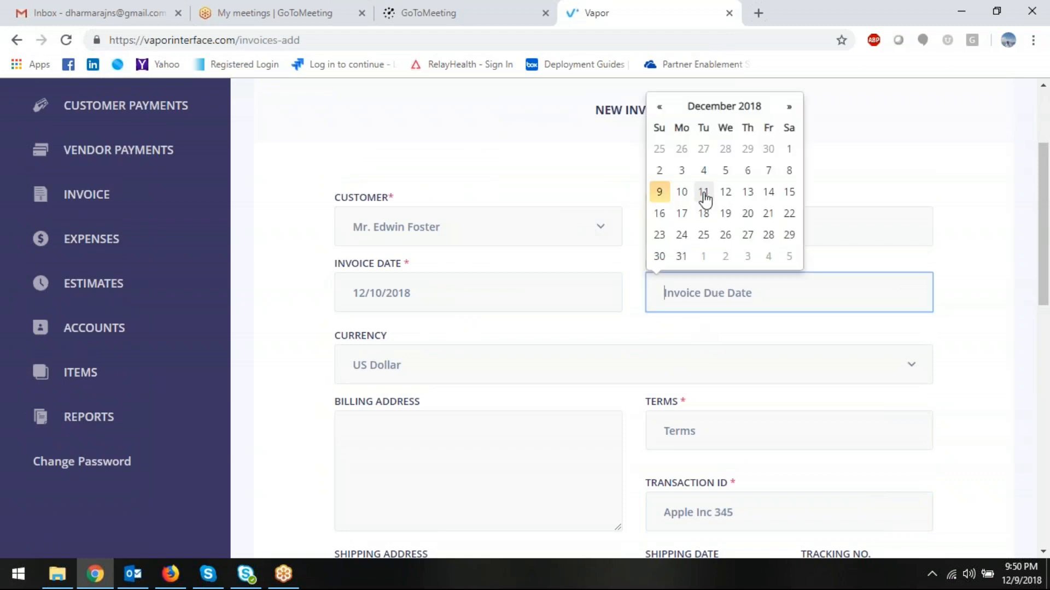
pyautogui.click(789, 107)
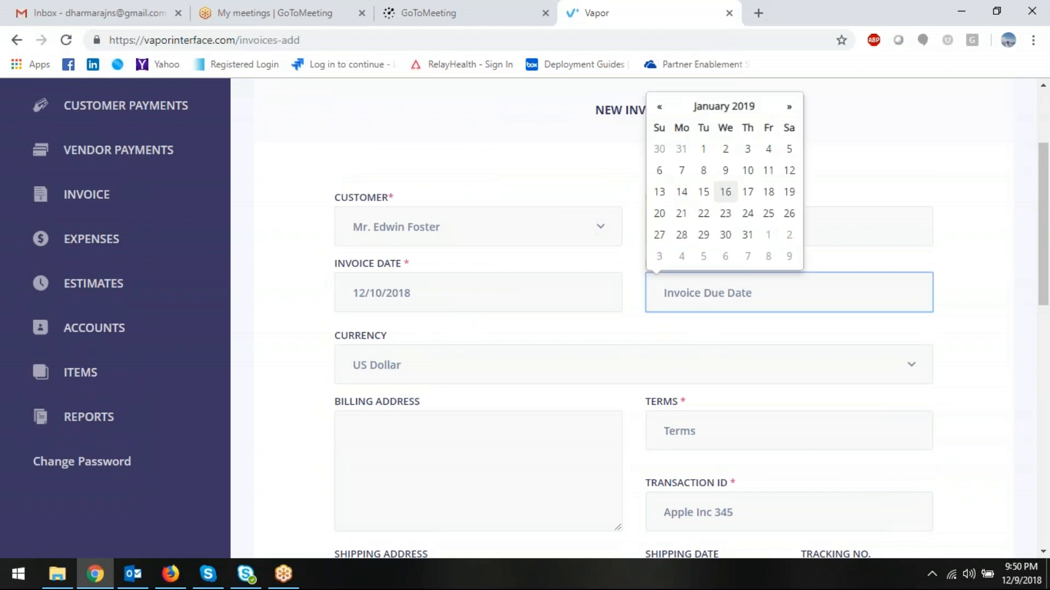
pyautogui.click(747, 170)
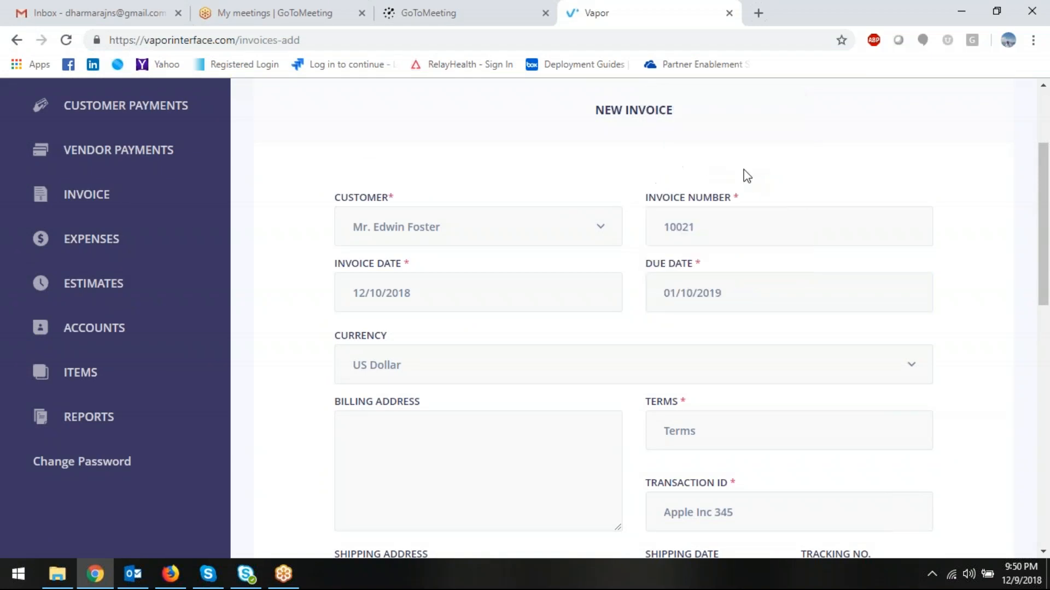
pyautogui.scroll(-2, 468, 398)
# - Enter billing address 'Cupertino, California, United States'
pyautogui.click(468, 385)
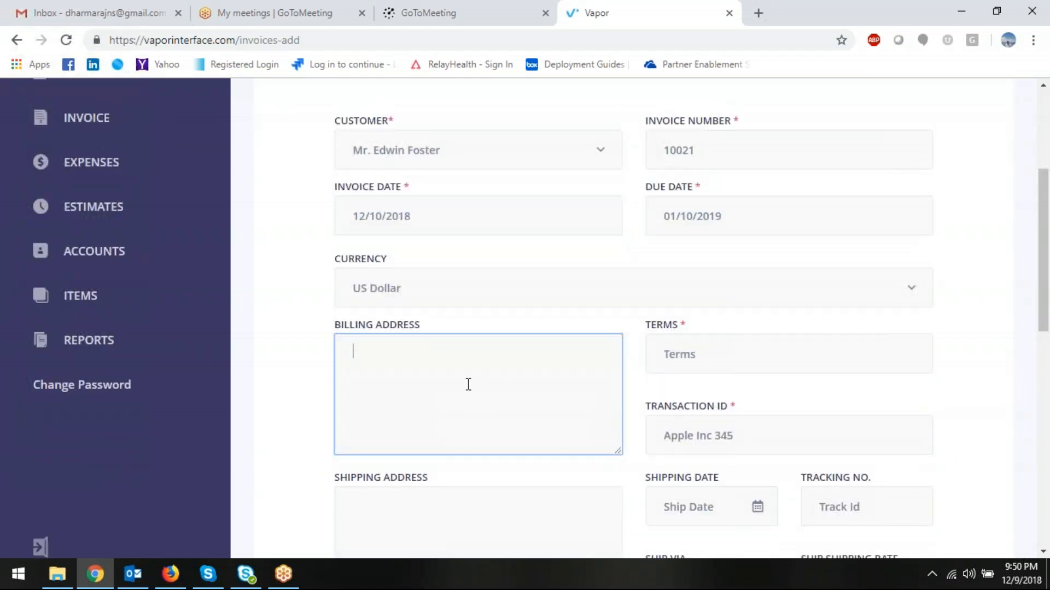
pyautogui.write('Cupertino,')
pyautogui.write('Ca')
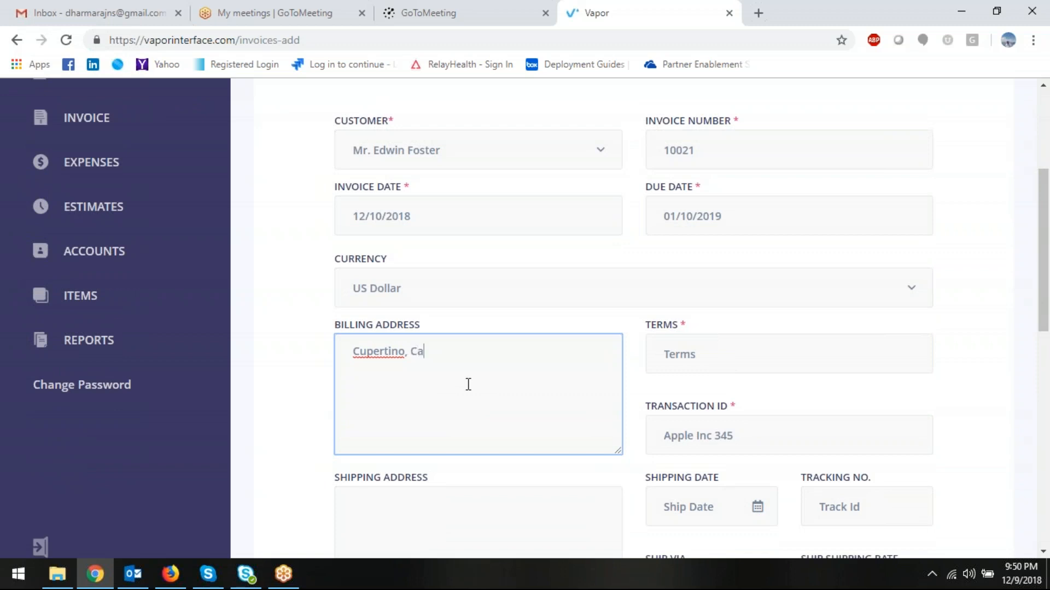
pyautogui.write('lifornia, United States')
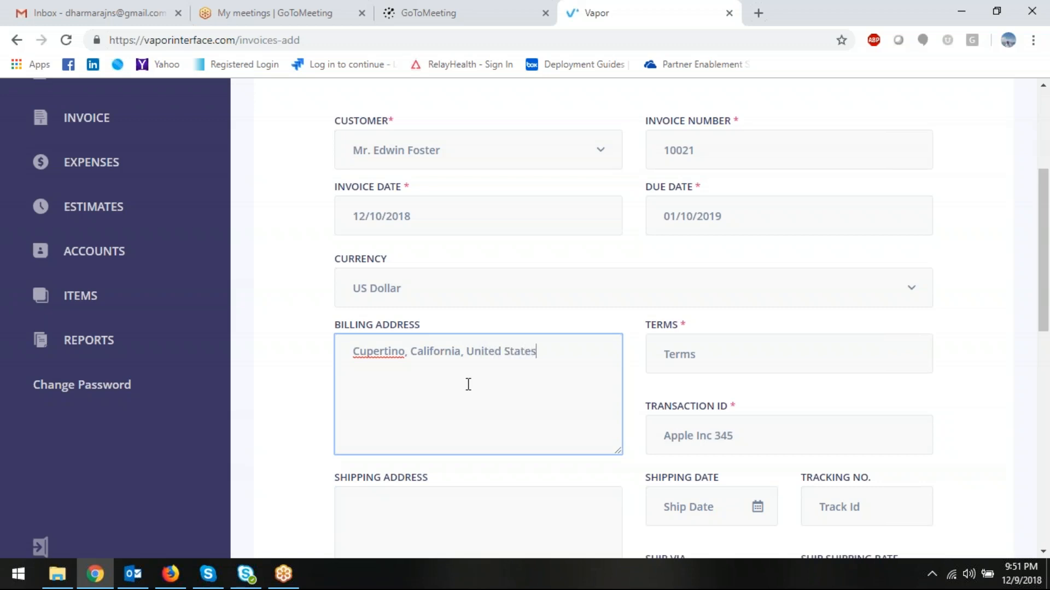
pyautogui.scroll(-1, 774, 429)
pyautogui.scroll(-2, 774, 429)
# - Set payment terms to 30 days and copy the billing address text
pyautogui.click(726, 201)
pyautogui.write('30 days')
pyautogui.scroll(1, 594, 323)
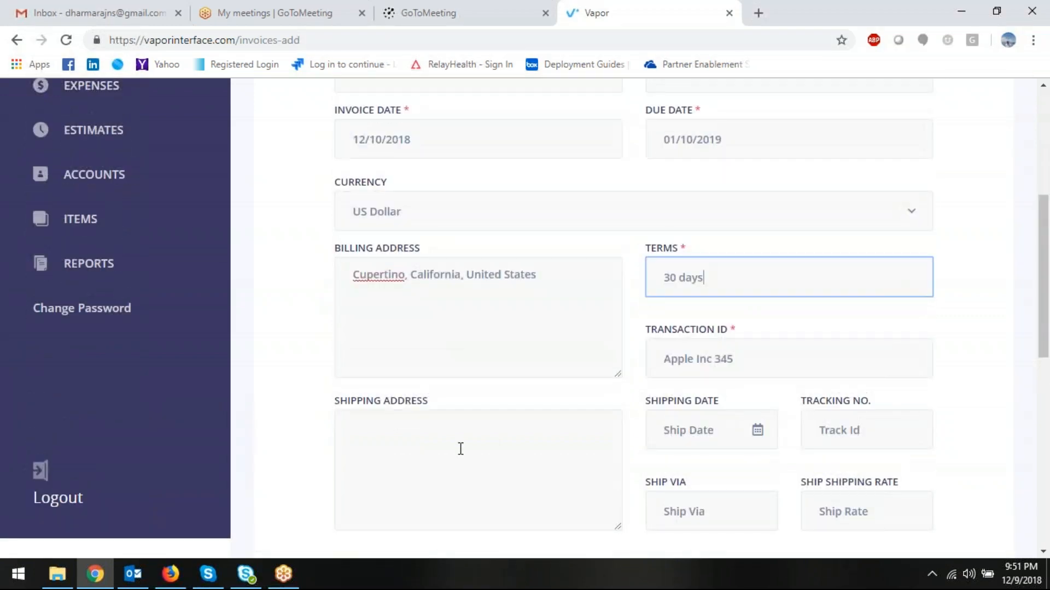
pyautogui.scroll(-3, 463, 416)
pyautogui.moveTo(569, 119); pyautogui.dragTo(263, 131)
pyautogui.hotkey('ctrl', 'c')
# - Paste the address as shipping address, with ship date 12/10/2018 and tracking number 2323
pyautogui.click(464, 287)
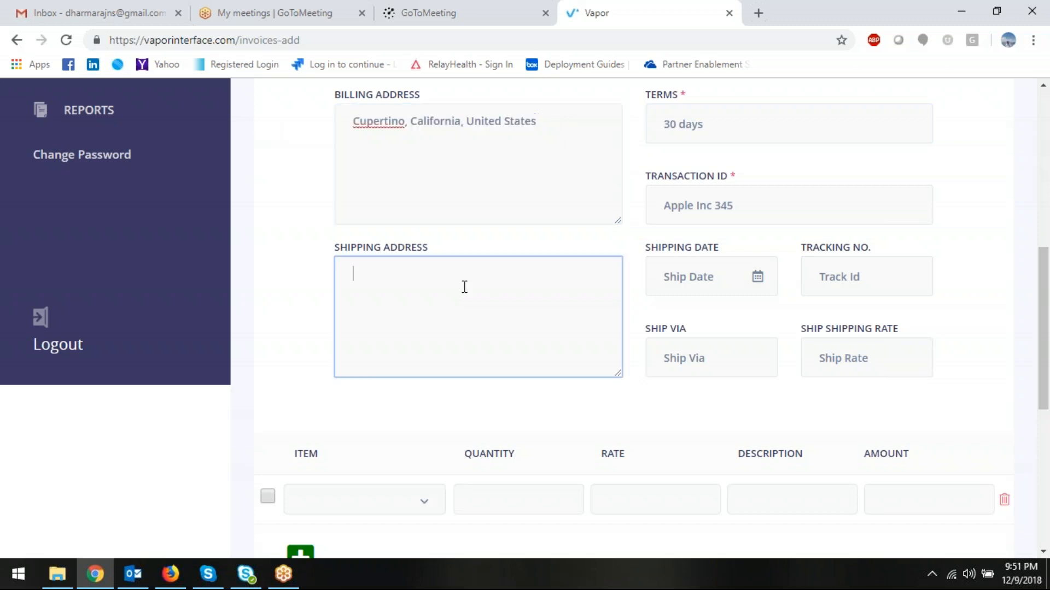
pyautogui.hotkey('ctrl', 'v')
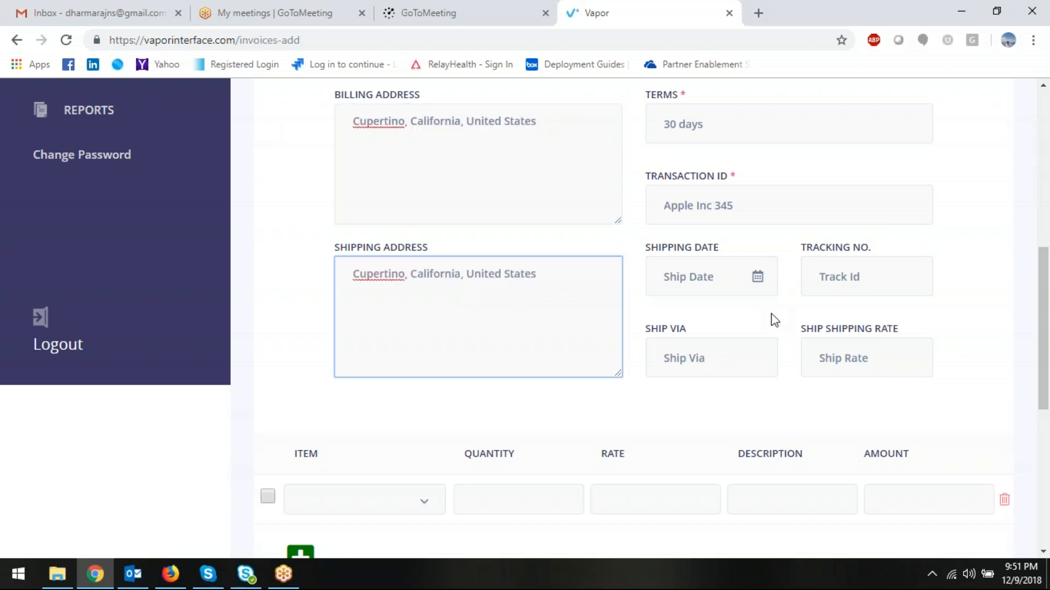
pyautogui.scroll(-1, 750, 347)
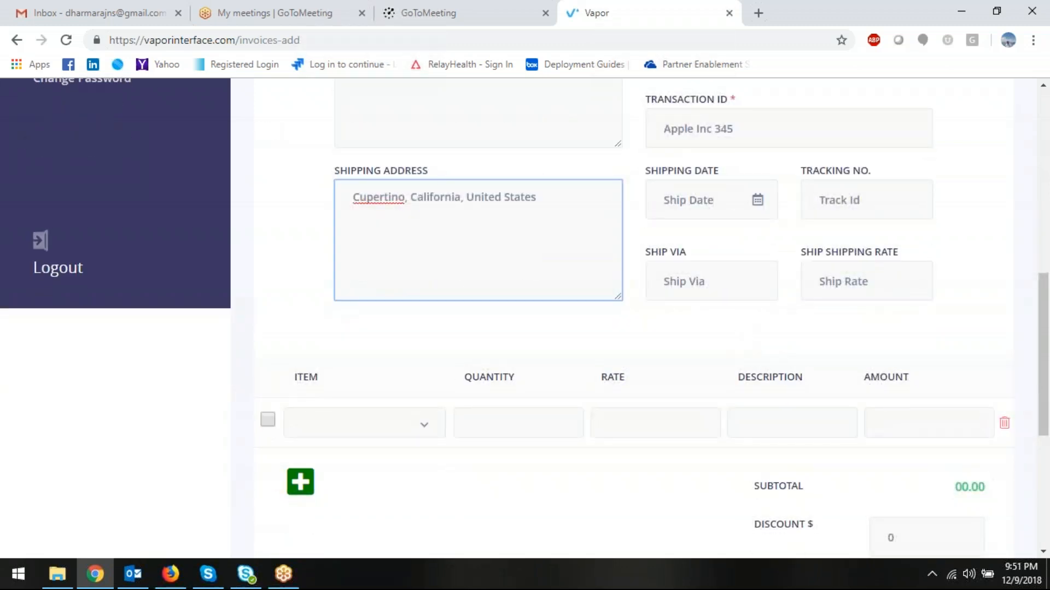
pyautogui.press('Tab')
pyautogui.click(683, 321)
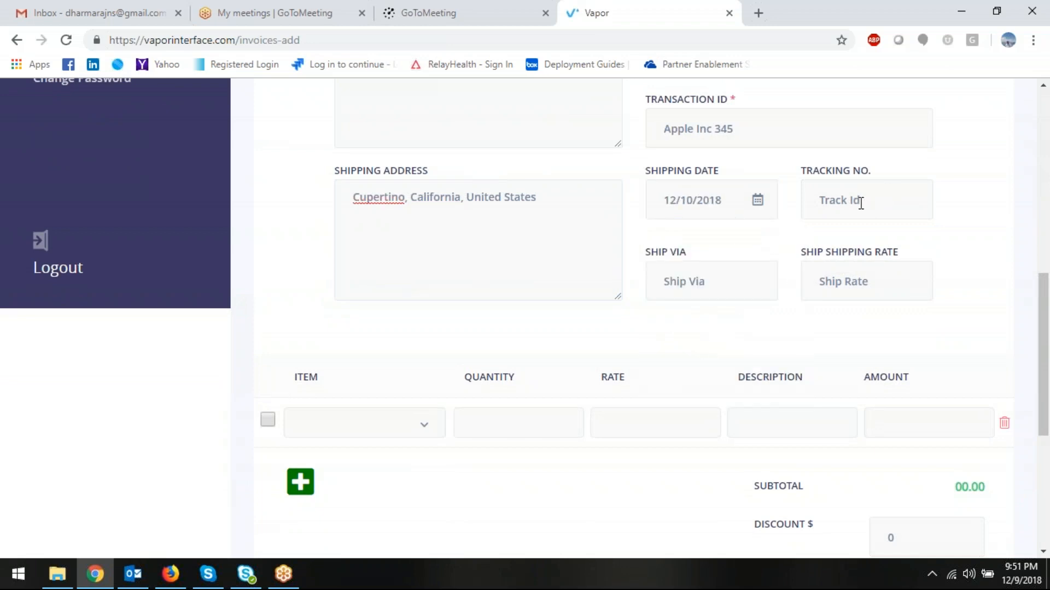
pyautogui.click(733, 283)
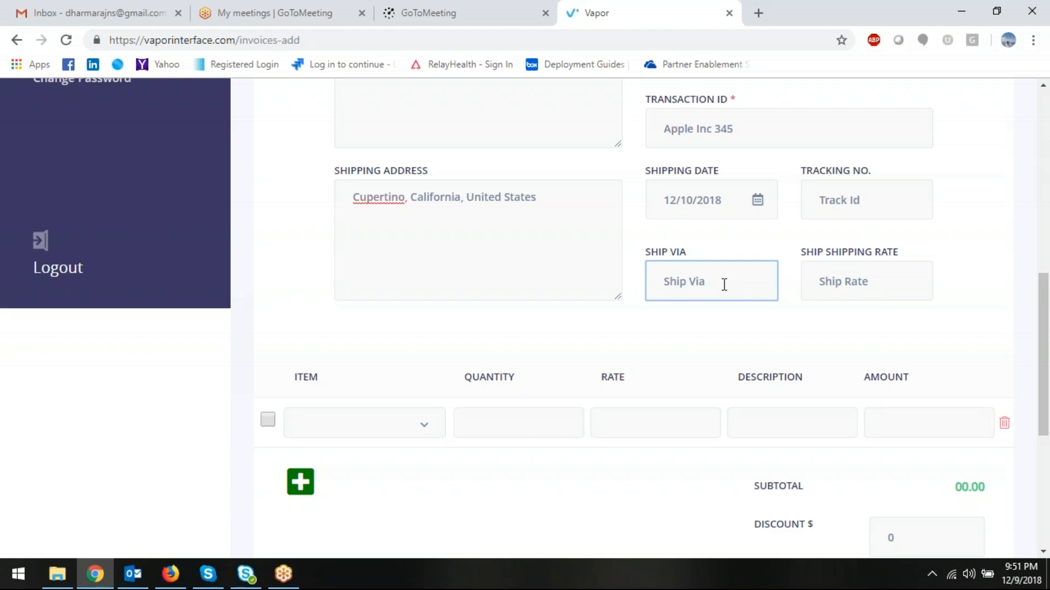
pyautogui.click(853, 199)
pyautogui.write('2323')
# - Choose Web Design Service Income as the invoice line item
pyautogui.click(343, 433)
pyautogui.scroll(-2, 341, 430)
pyautogui.click(361, 353)
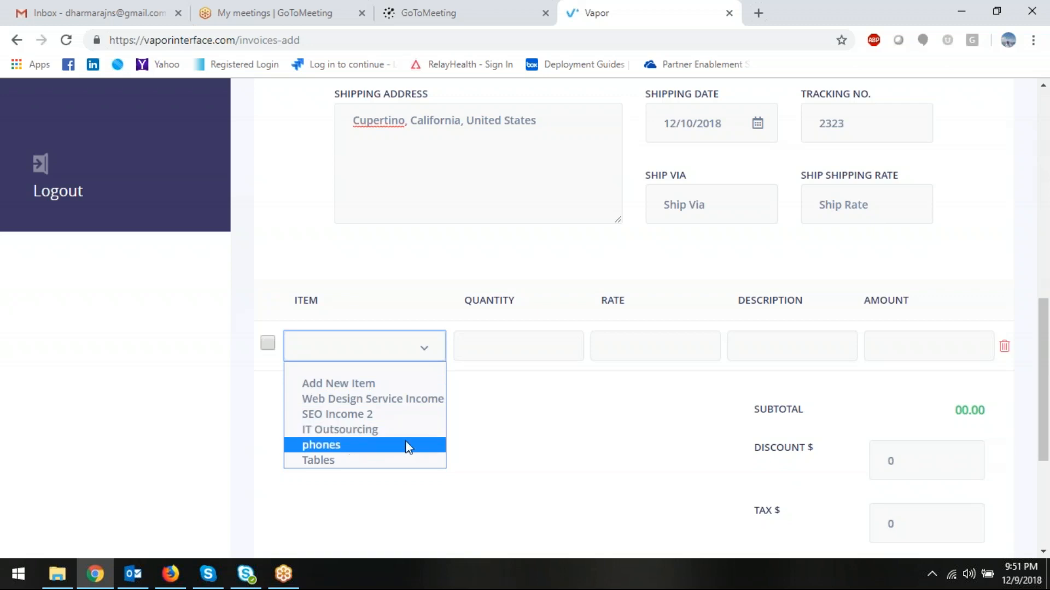
pyautogui.click(490, 428)
pyautogui.scroll(5, 66, 290)
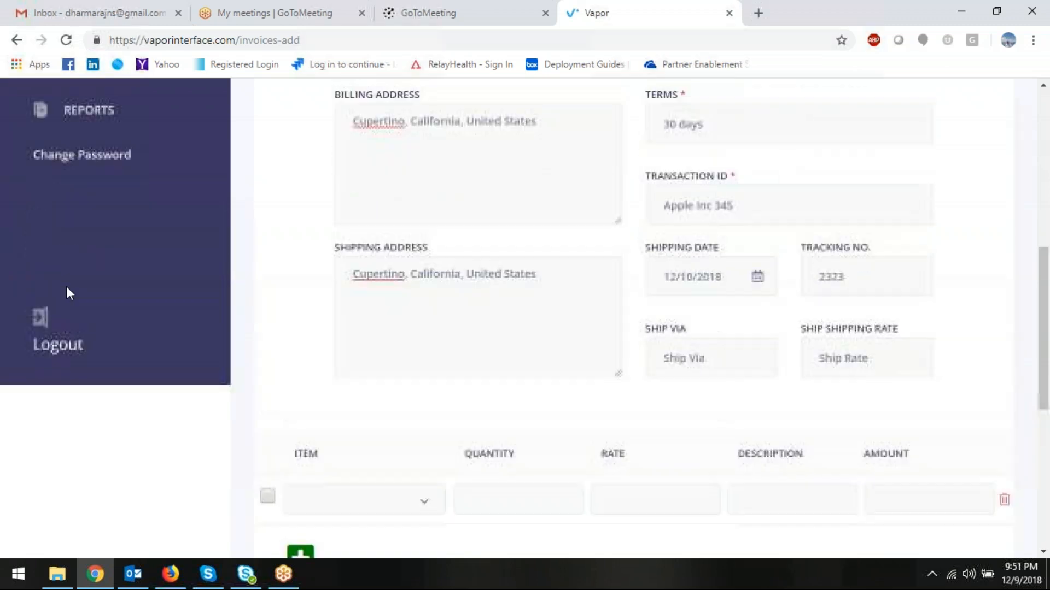
pyautogui.scroll(2, 67, 212)
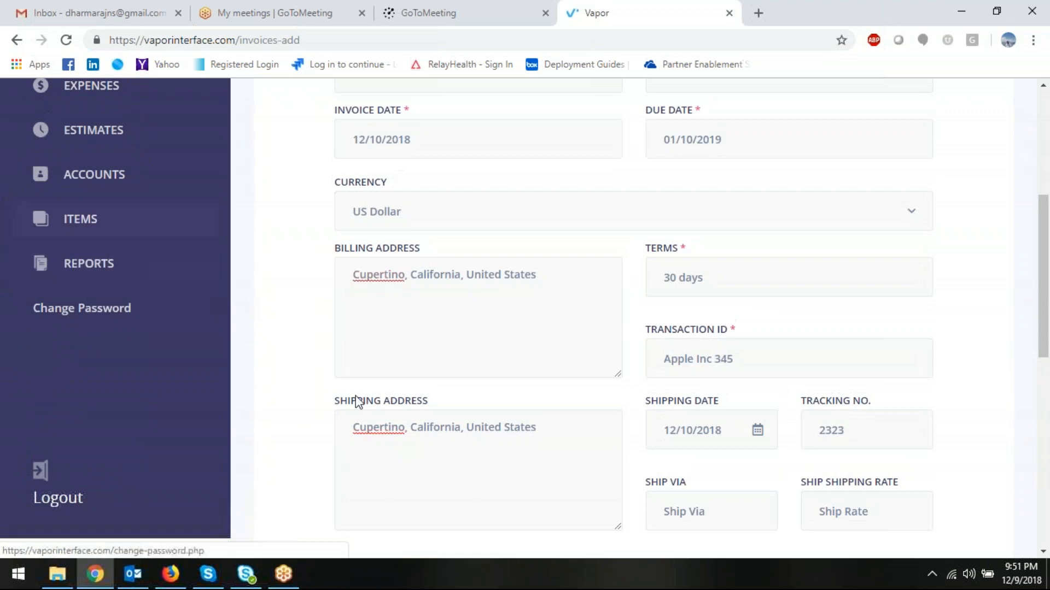
pyautogui.scroll(-4, 355, 400)
pyautogui.click(337, 432)
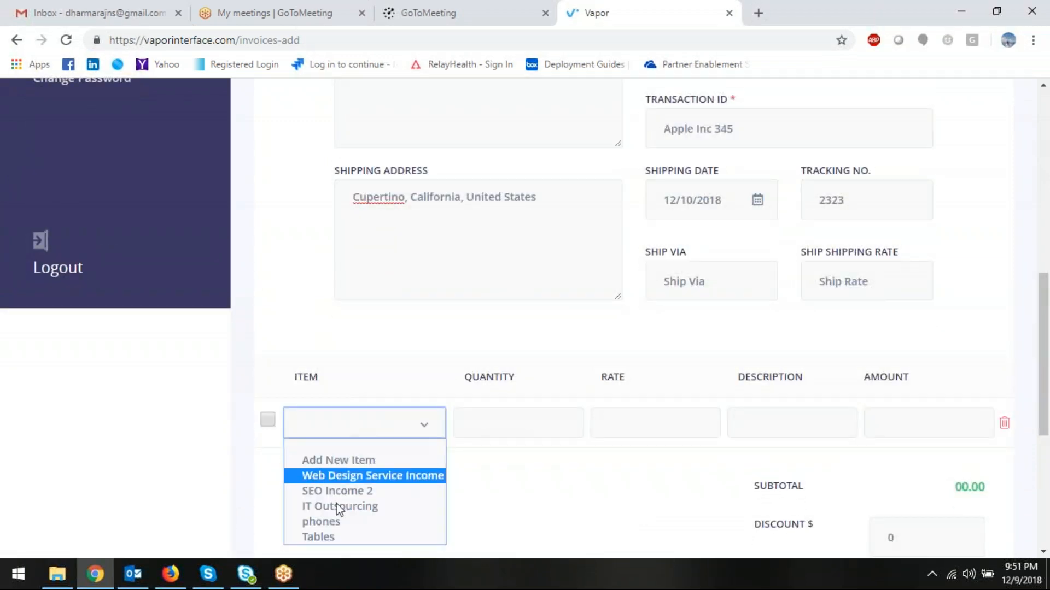
pyautogui.scroll(4, 213, 426)
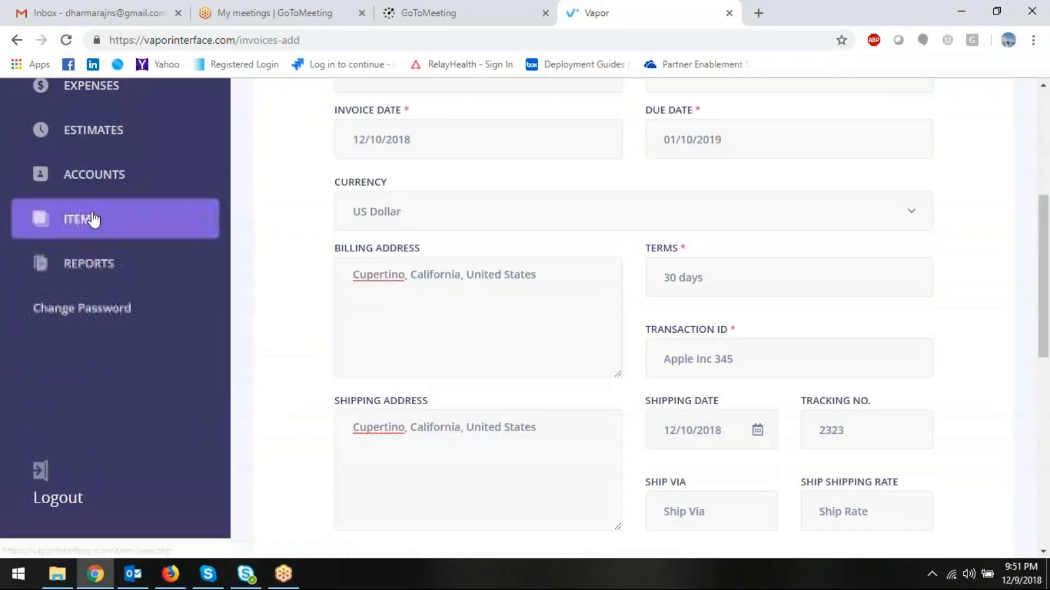
pyautogui.scroll(-3, 457, 445)
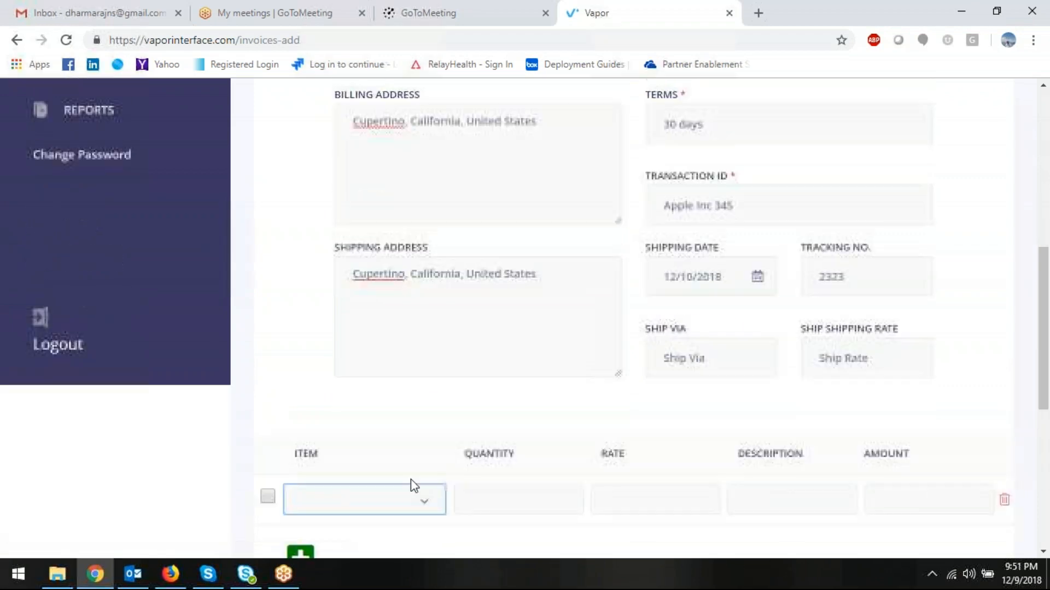
pyautogui.click(386, 500)
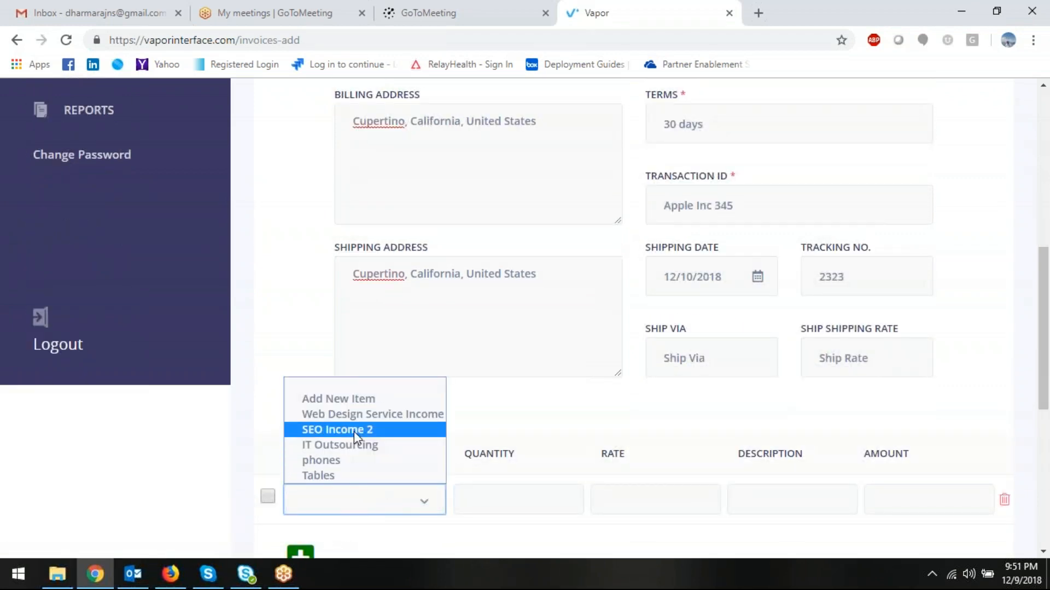
pyautogui.click(356, 414)
pyautogui.scroll(-2, 537, 497)
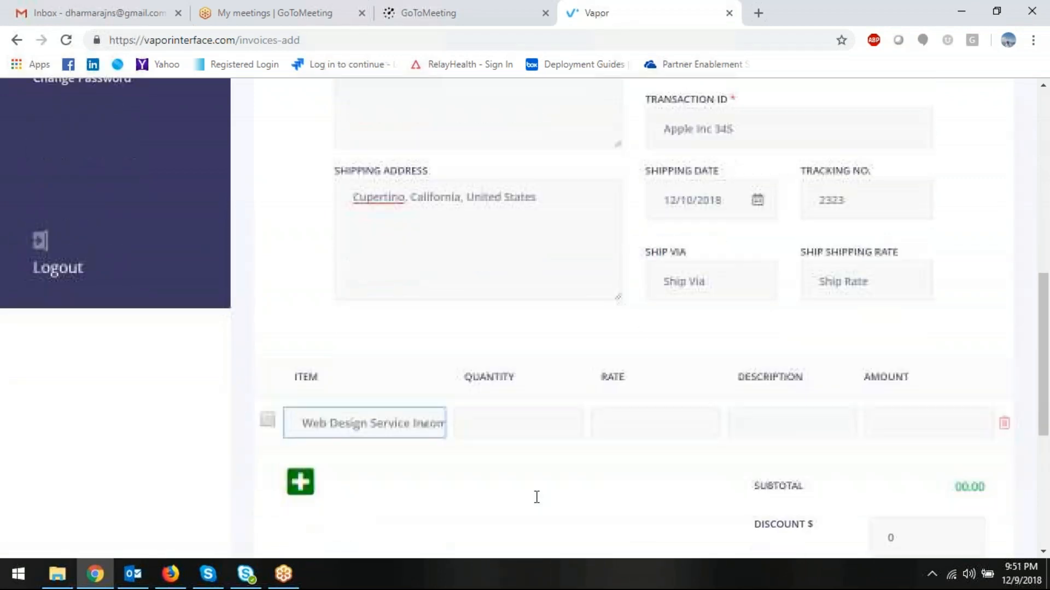
# - Give the line quantity 20, rate 150 and description 'Web Site Design'
pyautogui.click(521, 427)
pyautogui.write('20')
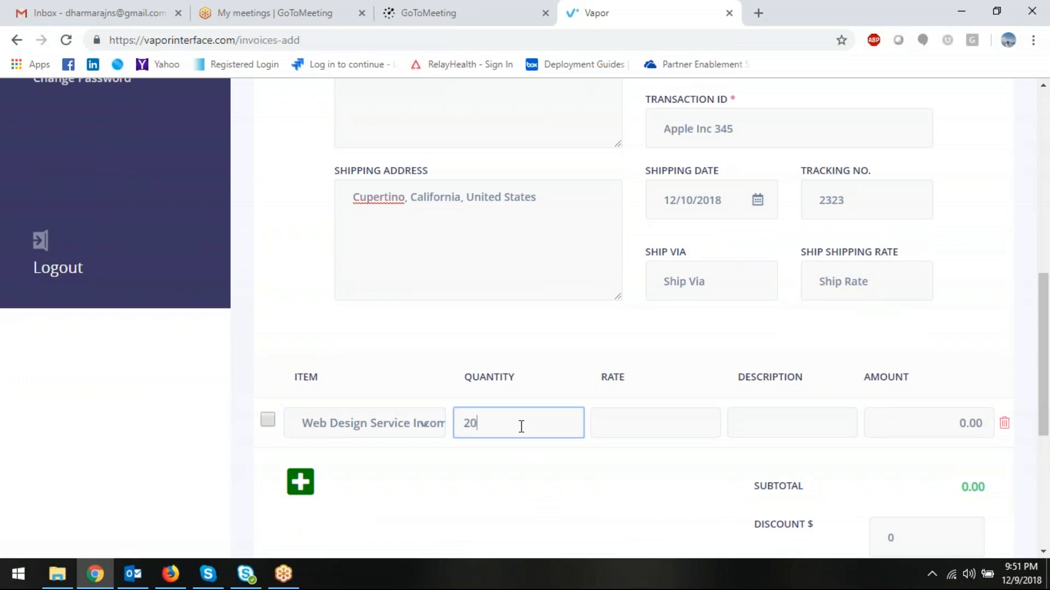
pyautogui.press('Tab')
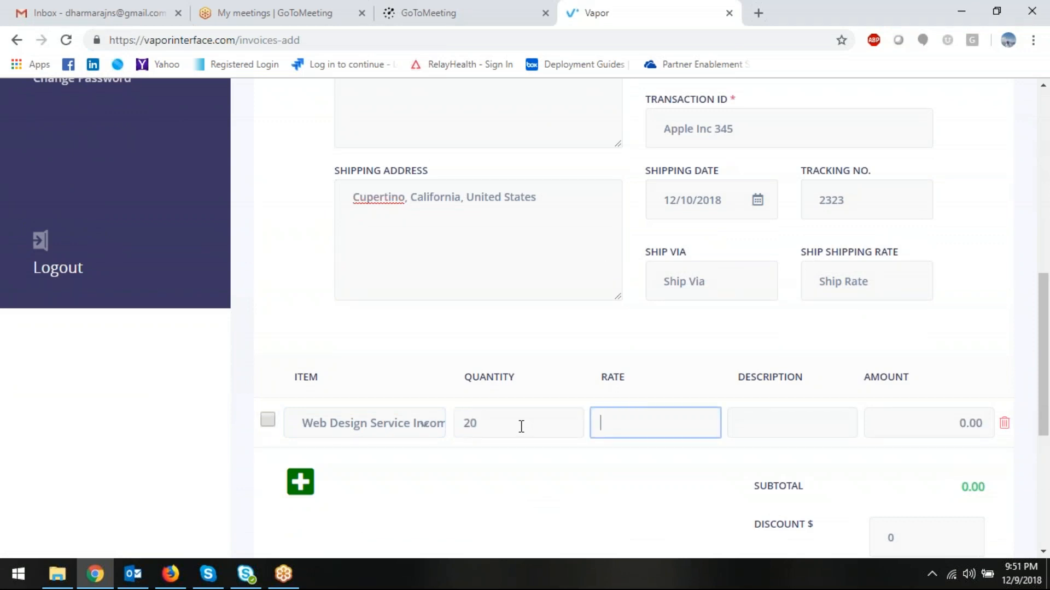
pyautogui.write('150')
pyautogui.press('Tab')
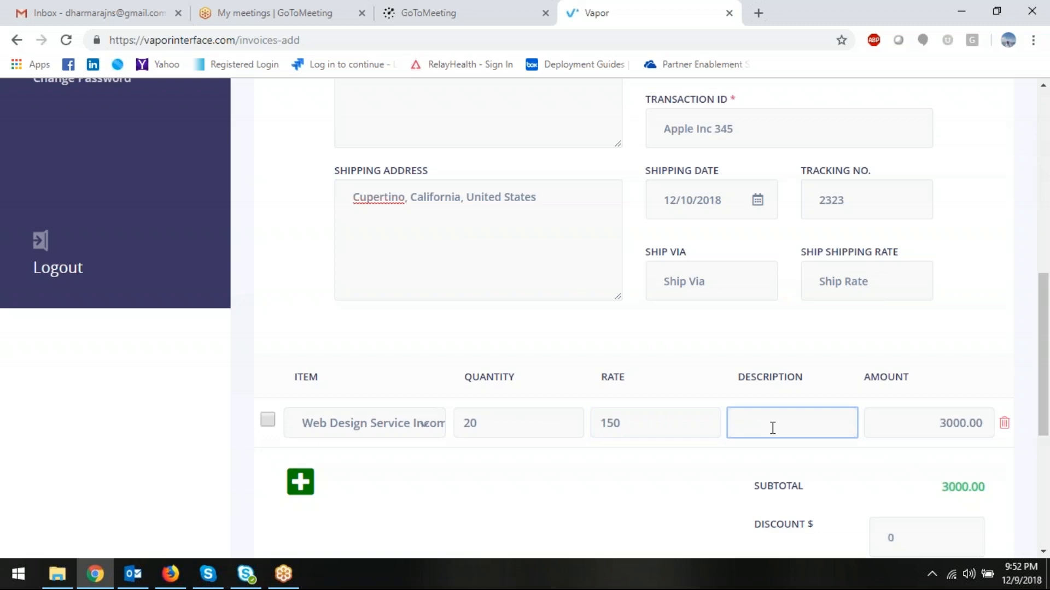
pyautogui.write('Wwe')
pyautogui.press('BackSpace')
pyautogui.write('b Site Design')
pyautogui.scroll(-3, 807, 432)
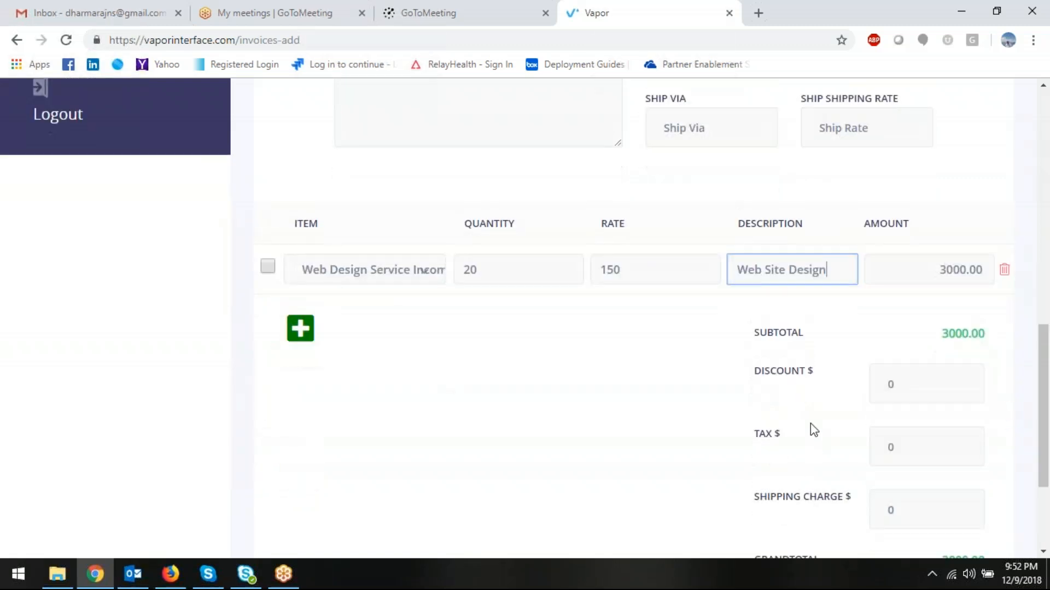
pyautogui.scroll(-1, 773, 454)
pyautogui.click(694, 451)
pyautogui.scroll(-1, 694, 452)
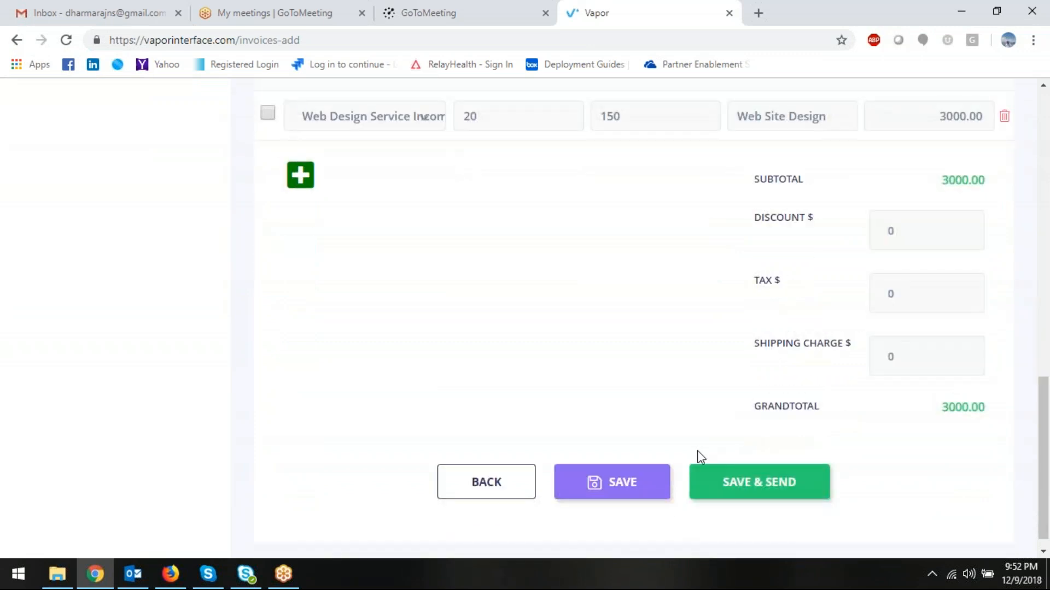
# - Save invoice 10021 and sort the invoice list by date, newest first
pyautogui.click(621, 482)
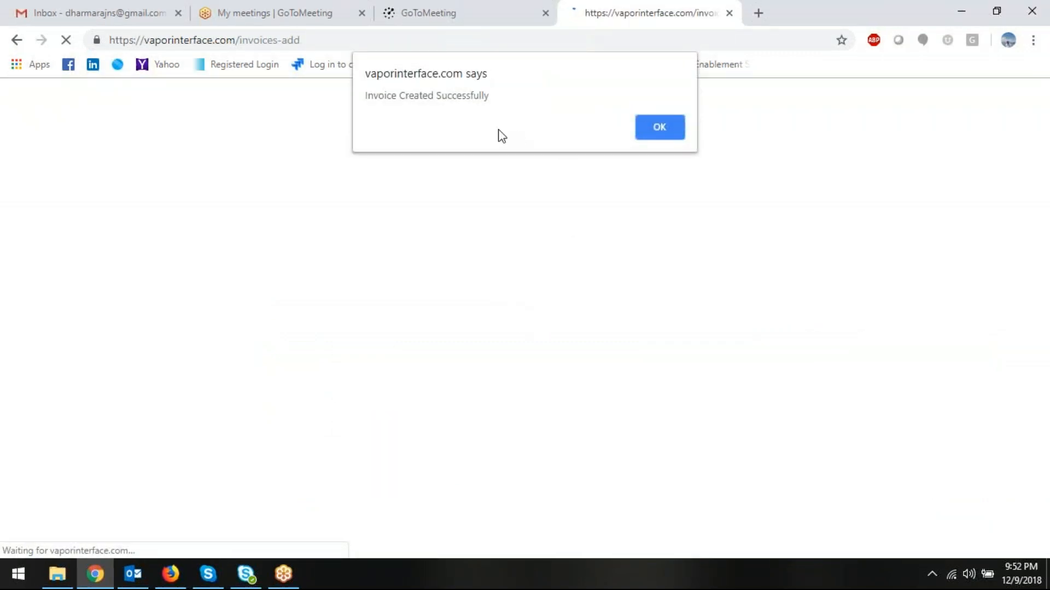
pyautogui.click(667, 125)
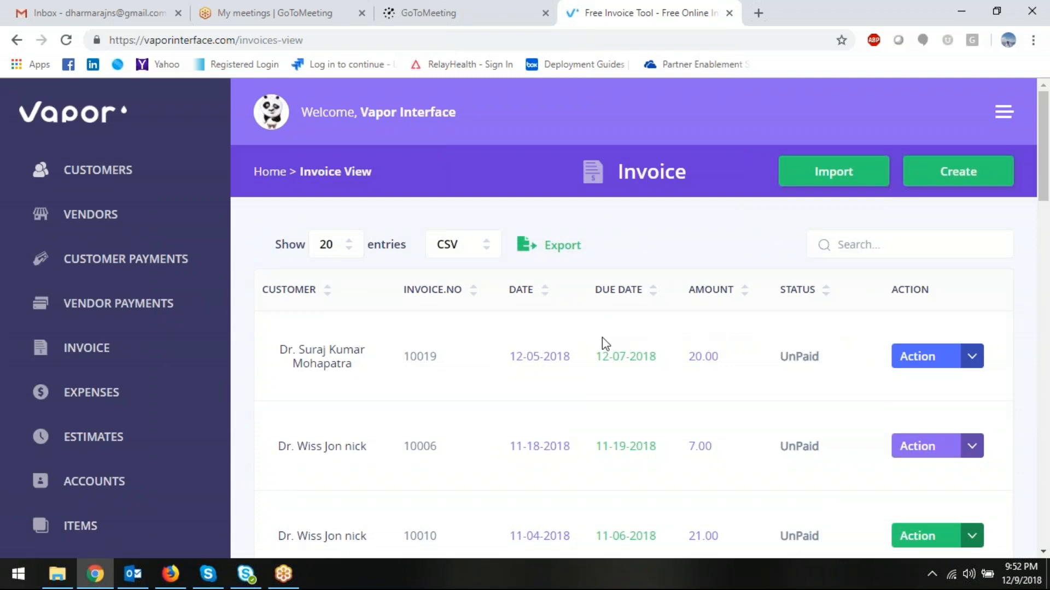
pyautogui.scroll(-3, 604, 343)
pyautogui.scroll(-10, 602, 343)
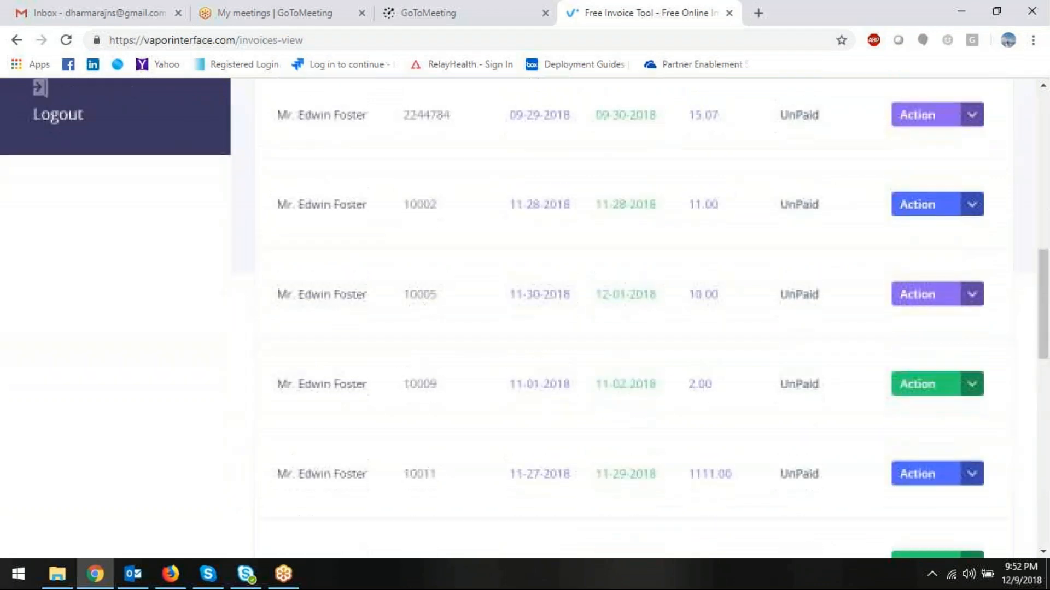
pyautogui.scroll(12, 607, 328)
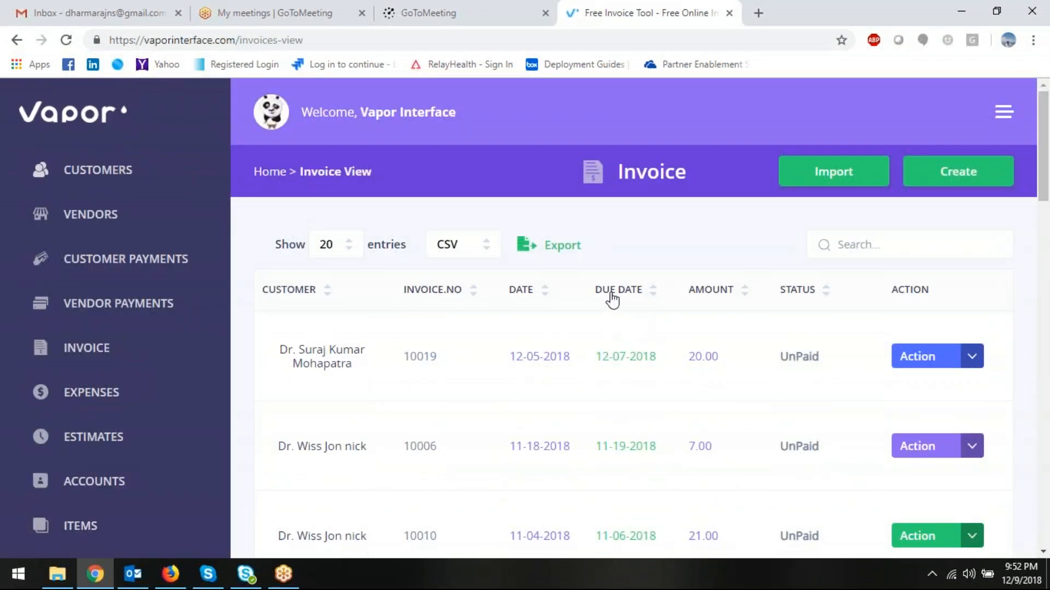
pyautogui.click(522, 291)
pyautogui.click(523, 295)
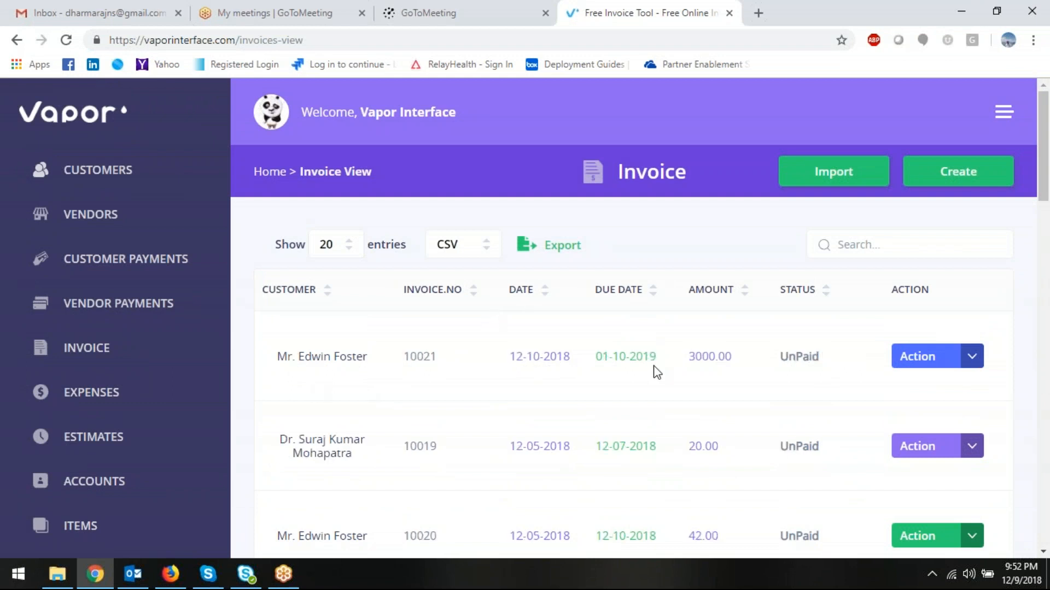
# - Check the new invoice's Action menu, then go to Customer Payments
pyautogui.click(907, 356)
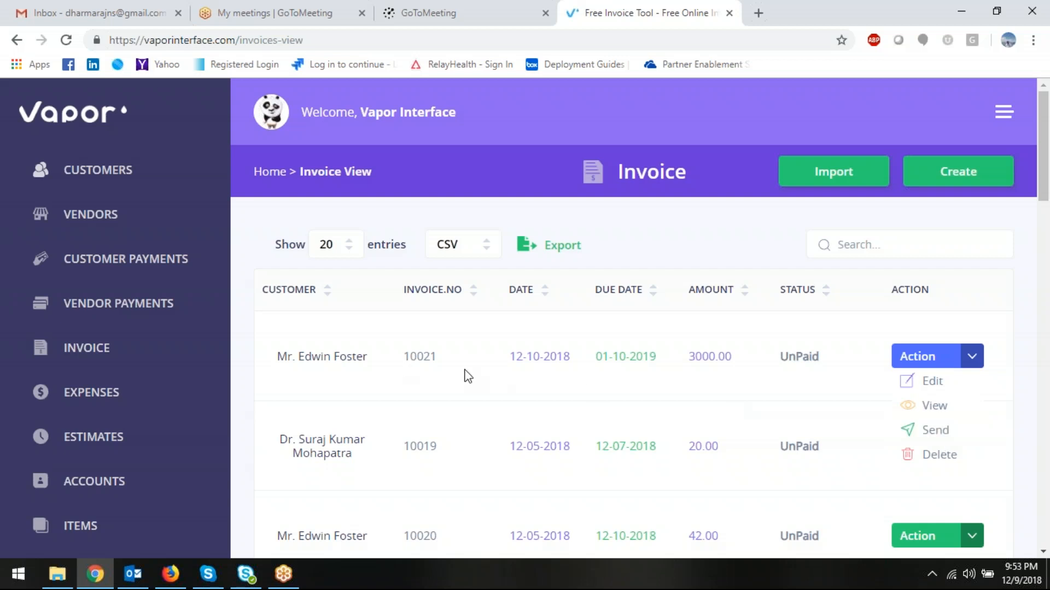
pyautogui.click(134, 261)
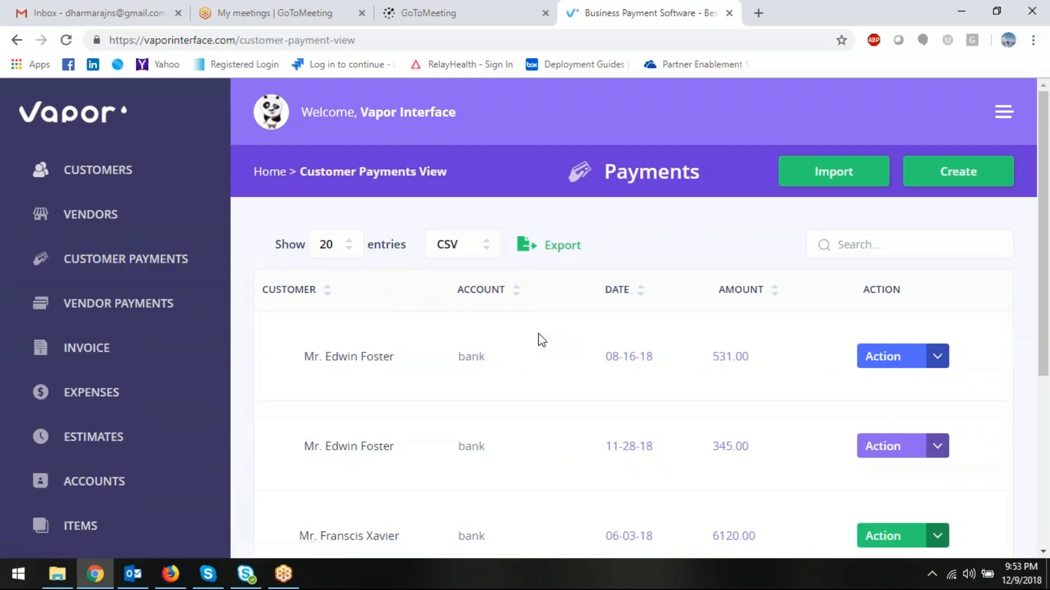
# - Start a new customer payment for the invoiced customer, deposited into Cash on hand
pyautogui.click(980, 174)
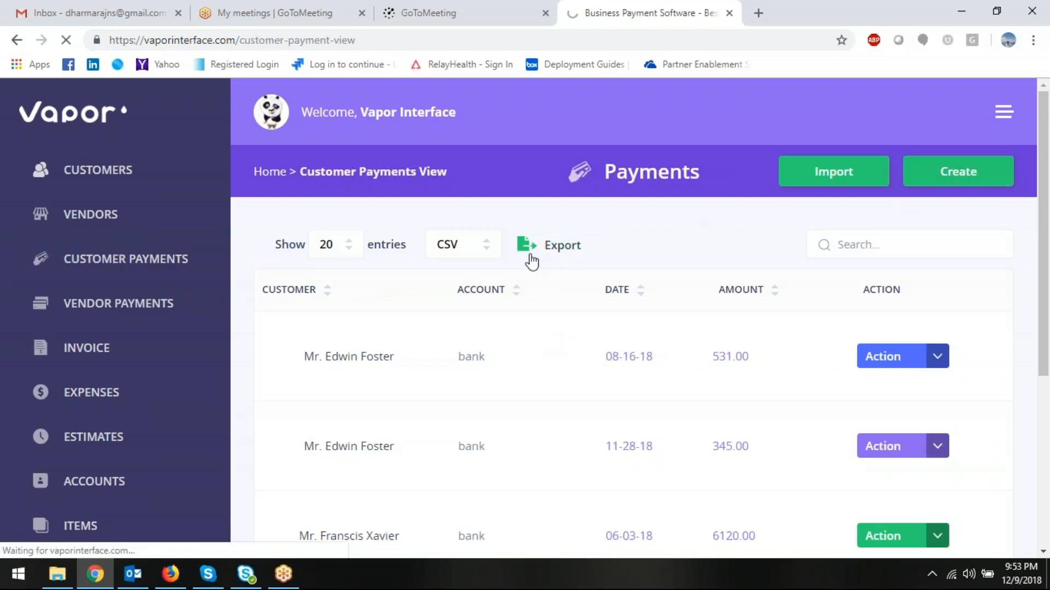
pyautogui.click(427, 369)
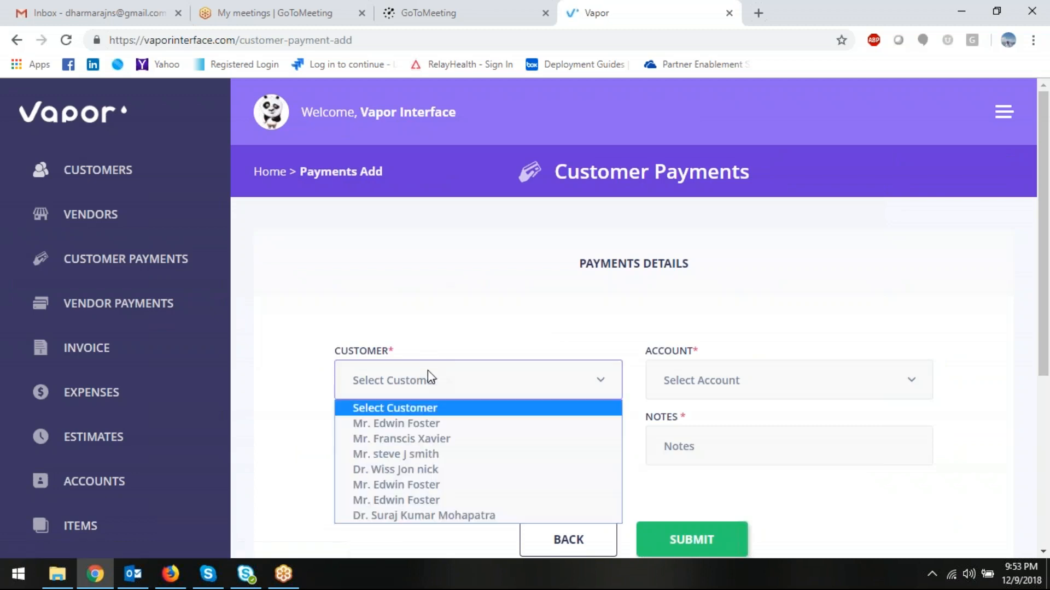
pyautogui.click(428, 423)
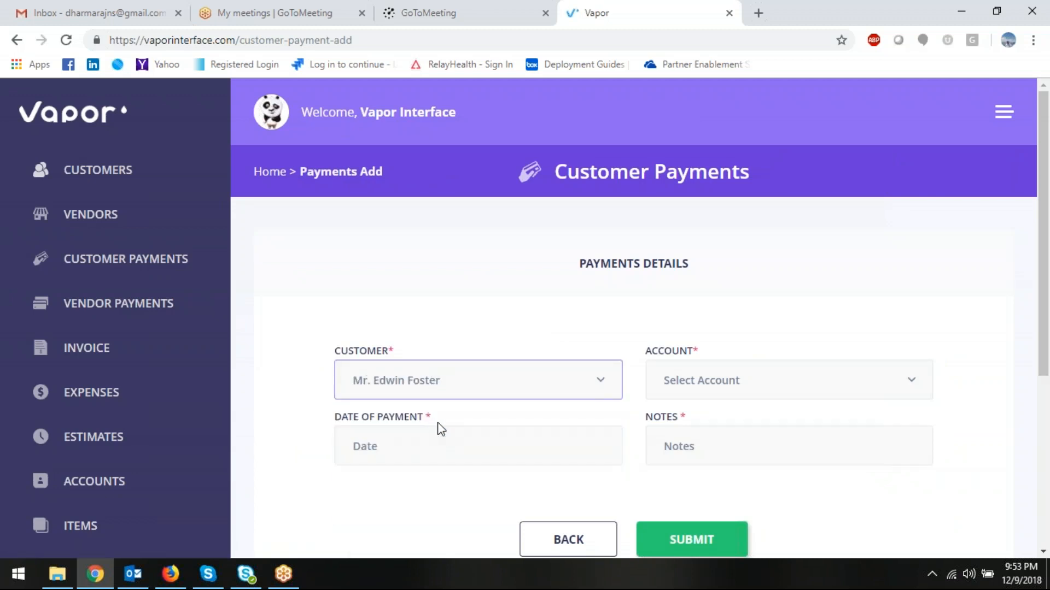
pyautogui.scroll(-5, 435, 428)
pyautogui.scroll(3, 440, 429)
pyautogui.click(708, 233)
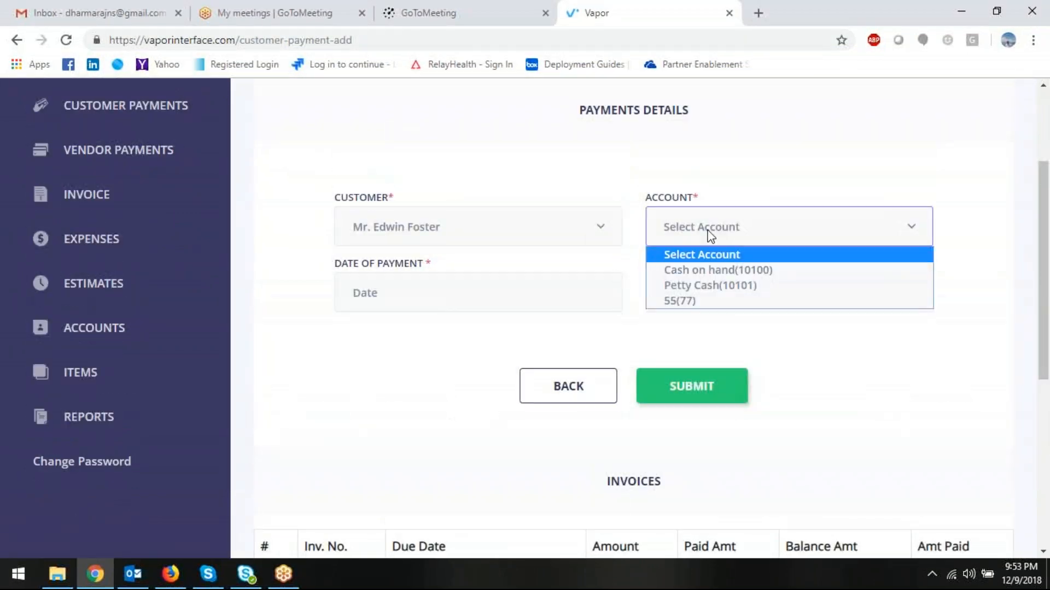
pyautogui.click(710, 272)
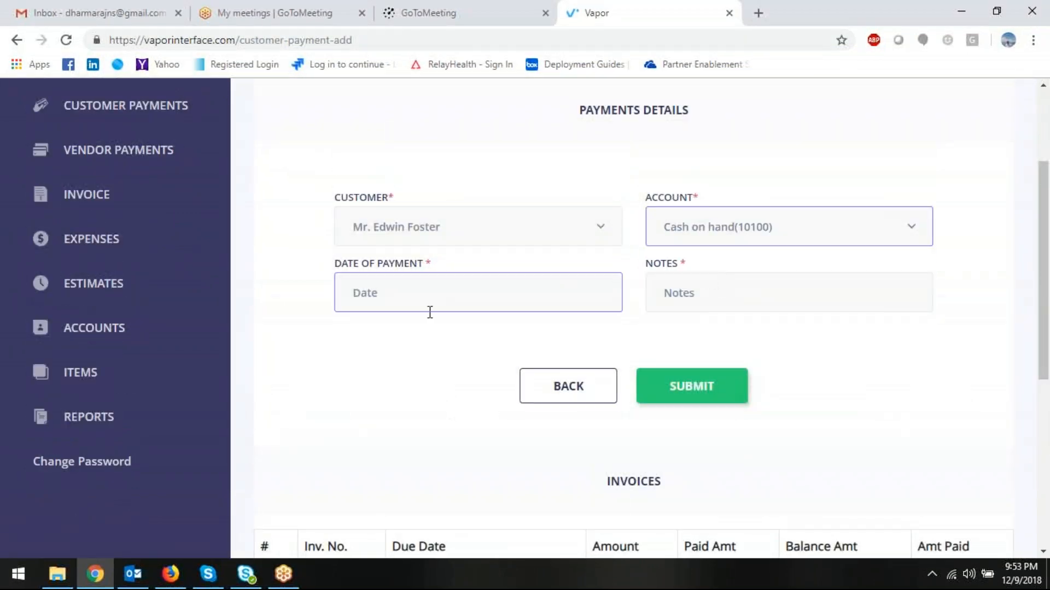
# - Date the payment 12/09/2018 and add the note 'Payment Received'
pyautogui.click(451, 291)
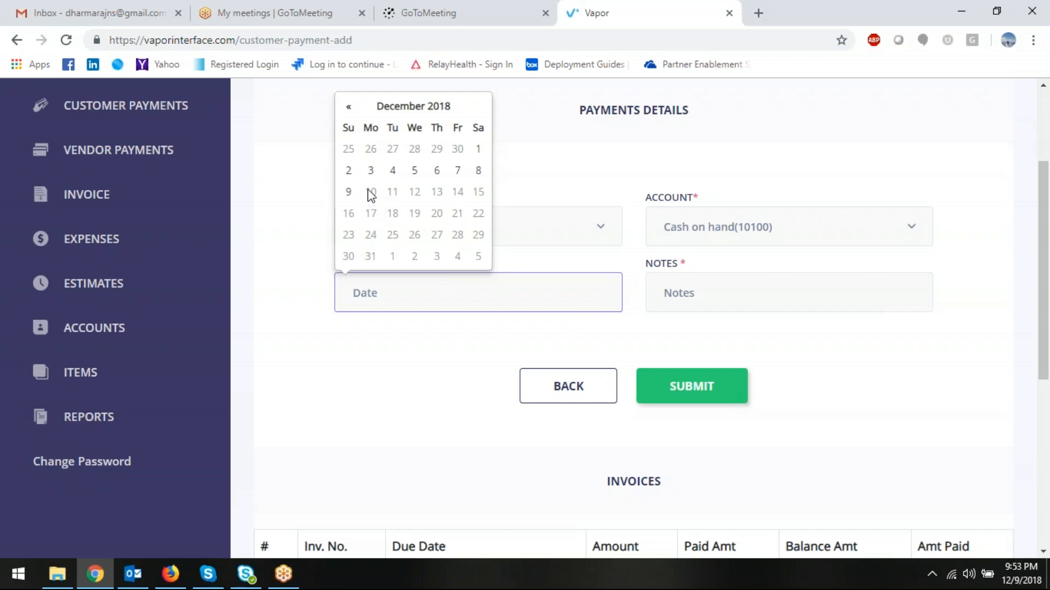
pyautogui.click(348, 192)
pyautogui.click(776, 304)
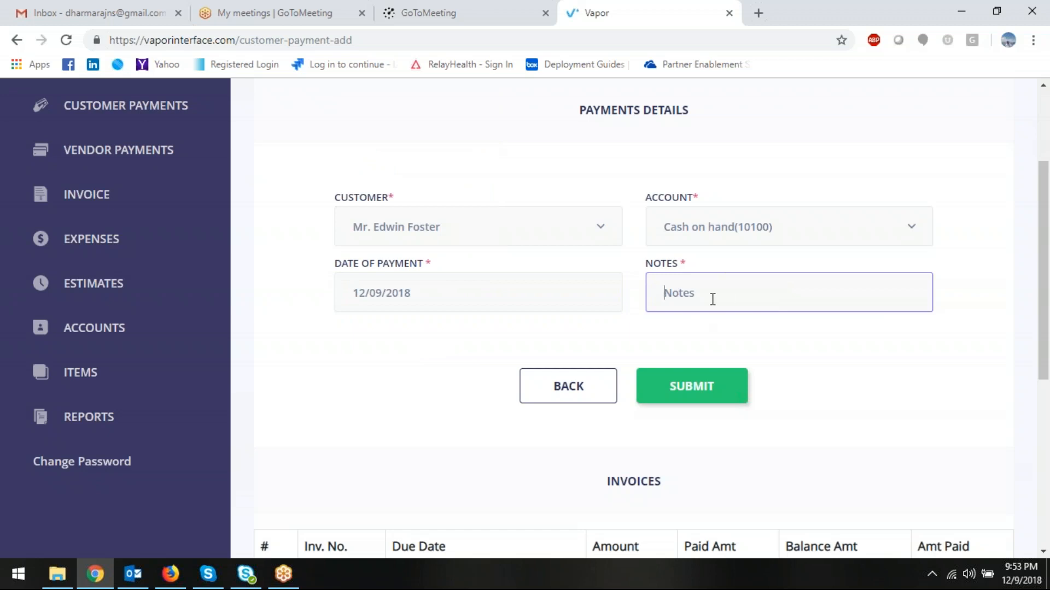
pyautogui.write('Payment Received')
pyautogui.click(422, 370)
# - Apply 3000.00 to the invoice due 2019-01-10
pyautogui.scroll(-4, 424, 370)
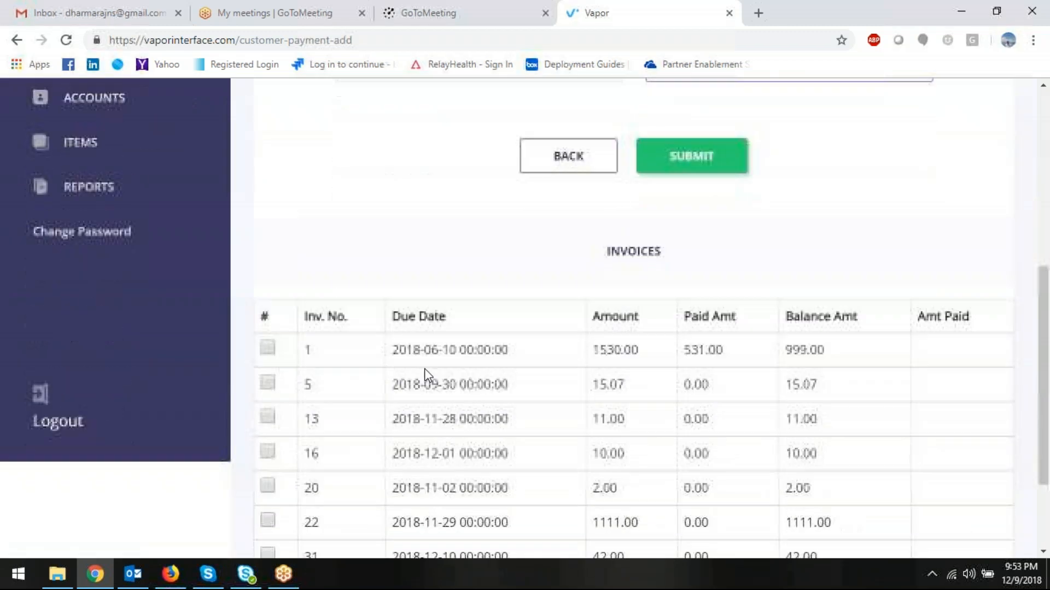
pyautogui.scroll(4, 598, 323)
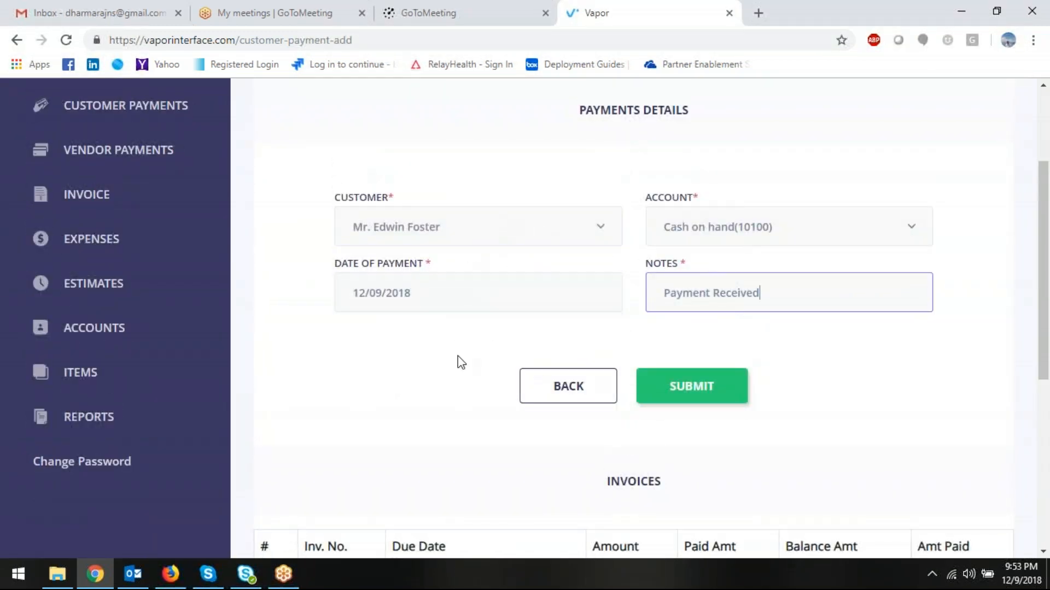
pyautogui.scroll(-5, 460, 361)
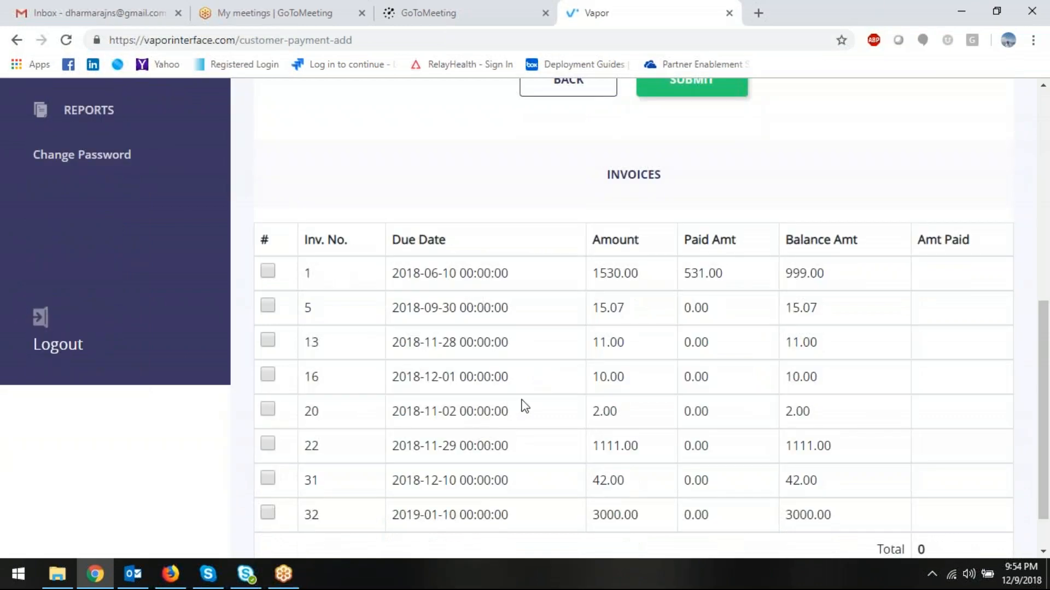
pyautogui.scroll(-1, 523, 400)
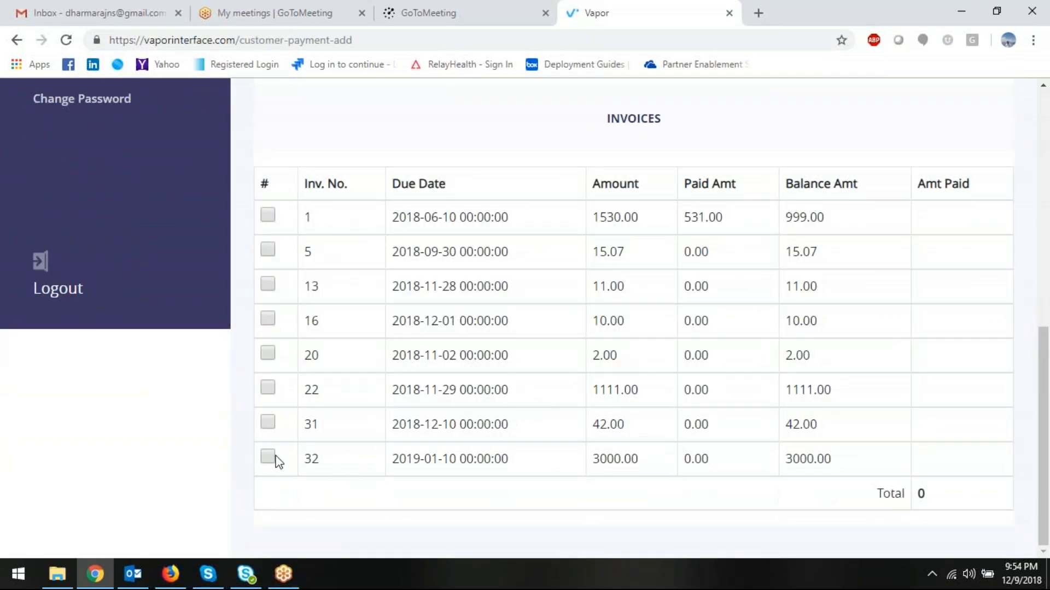
pyautogui.click(268, 457)
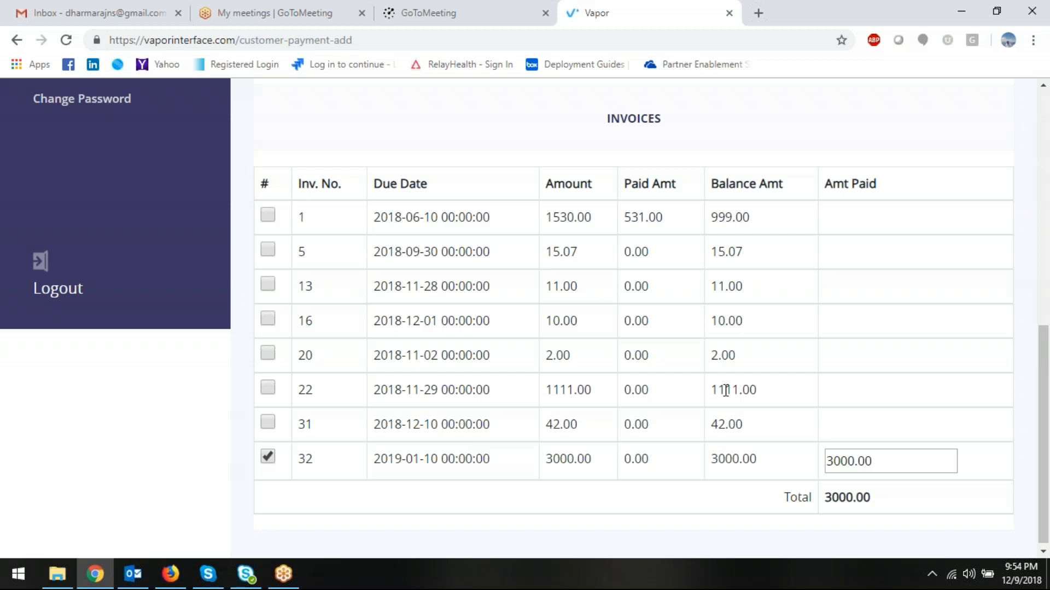
pyautogui.scroll(6, 726, 390)
# - Submit the payment and sort invoices newest-first to confirm invoice 10021 shows Paid
pyautogui.click(696, 493)
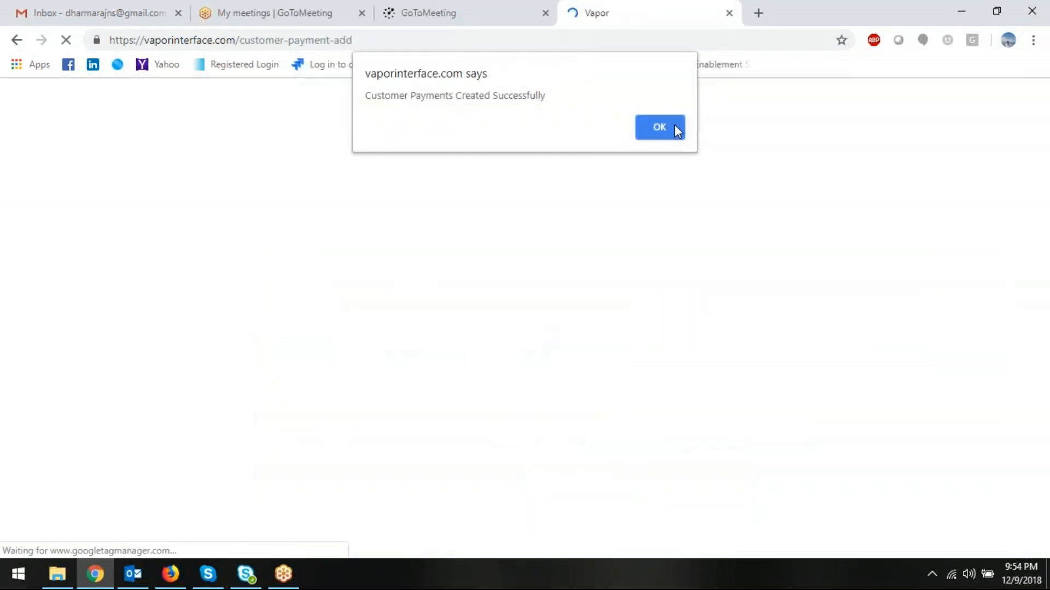
pyautogui.click(674, 126)
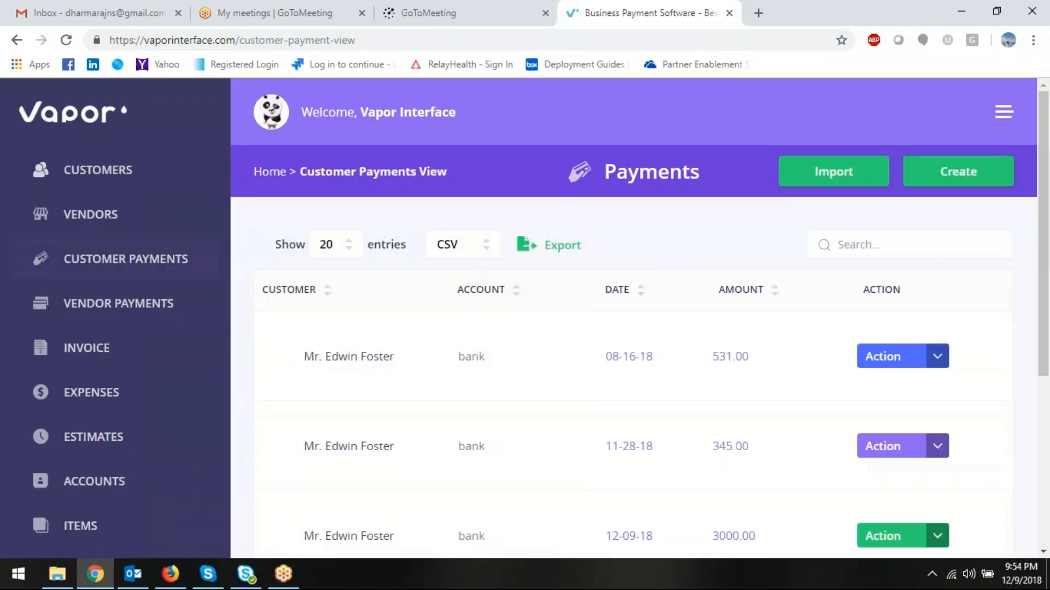
pyautogui.click(115, 357)
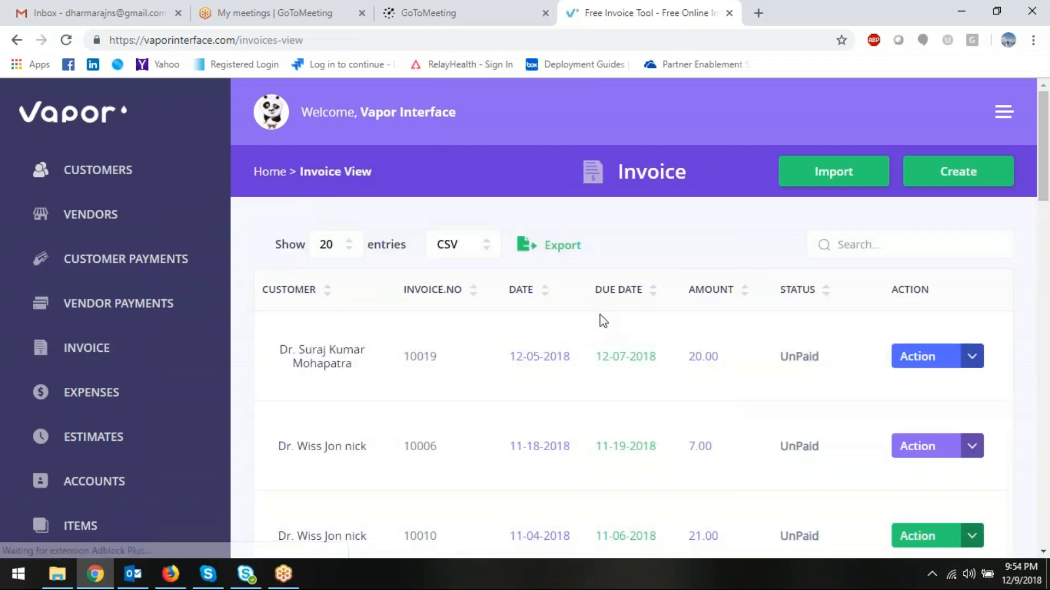
pyautogui.click(520, 292)
pyautogui.click(519, 295)
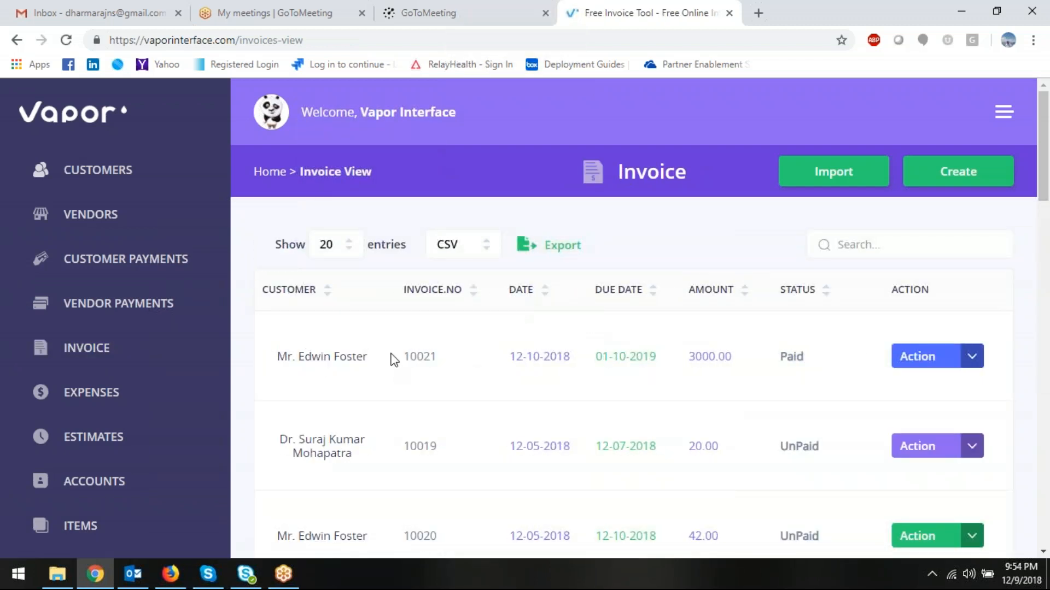
pyautogui.doubleClick(799, 357)
pyautogui.click(328, 360)
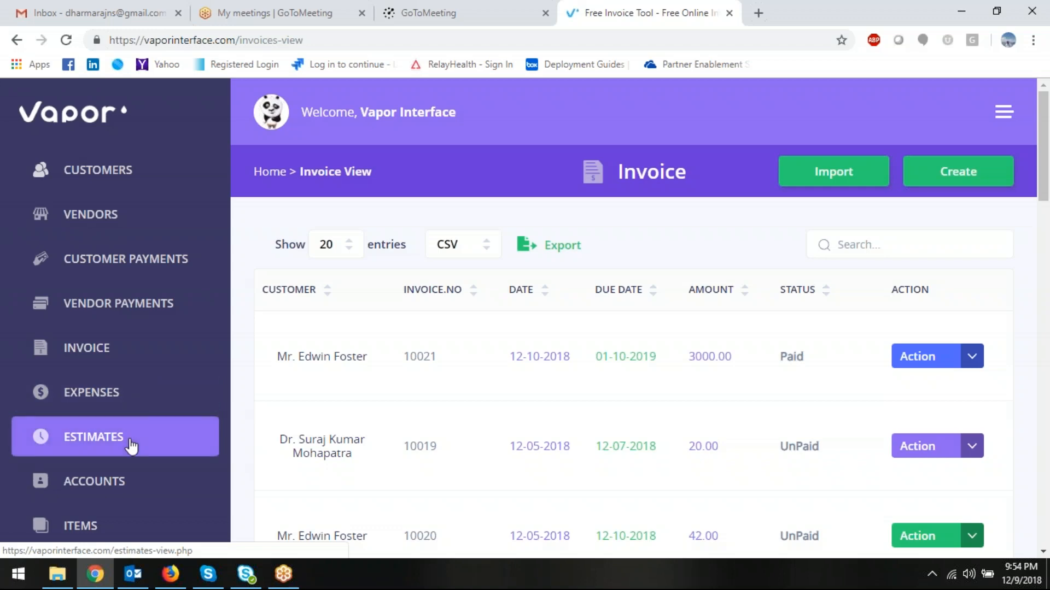
pyautogui.scroll(-1, 131, 445)
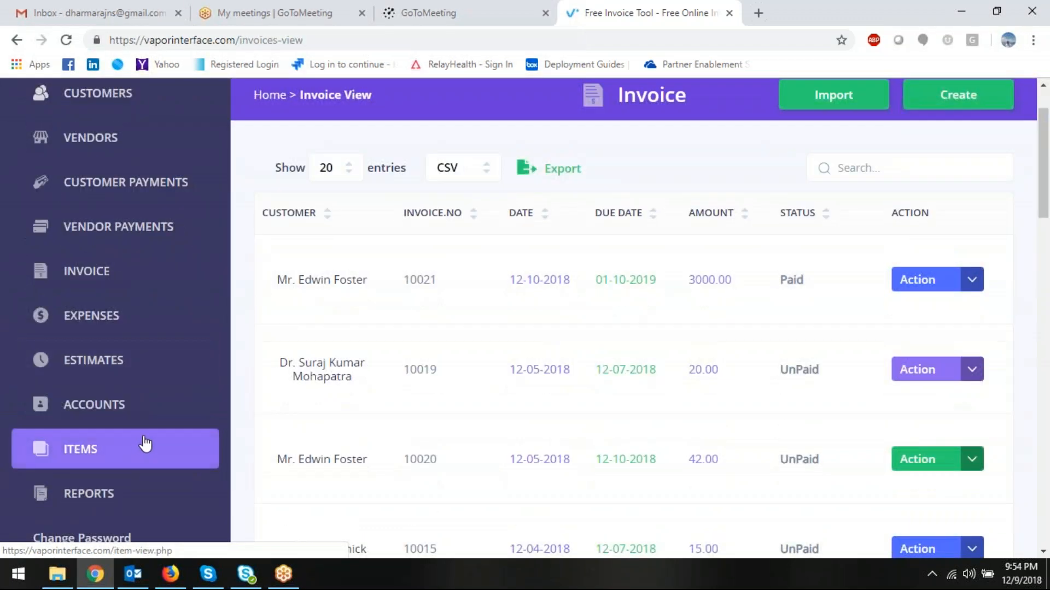
pyautogui.scroll(1, 145, 442)
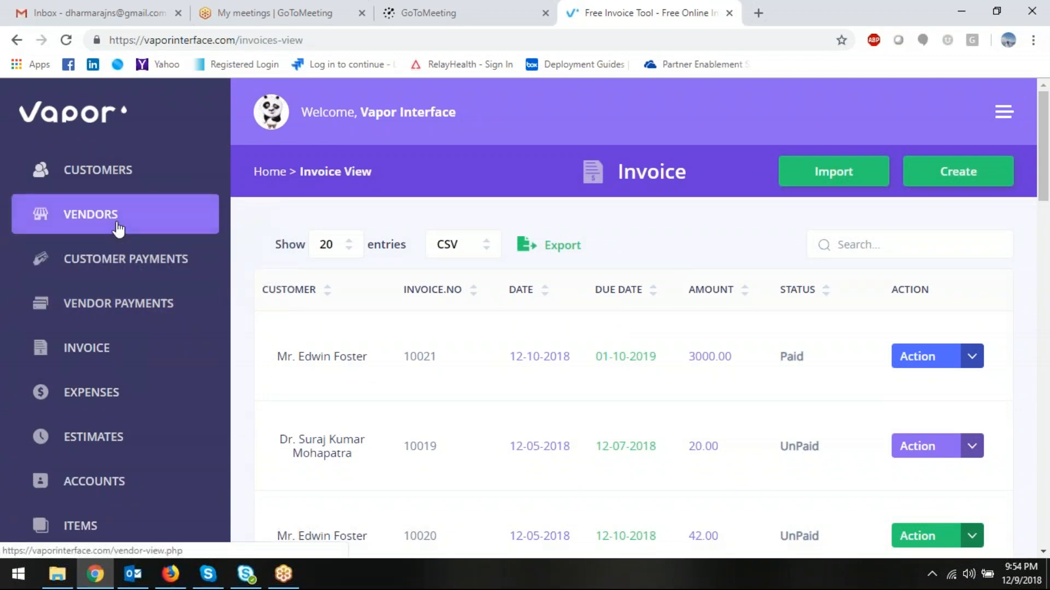
pyautogui.scroll(-4, 134, 223)
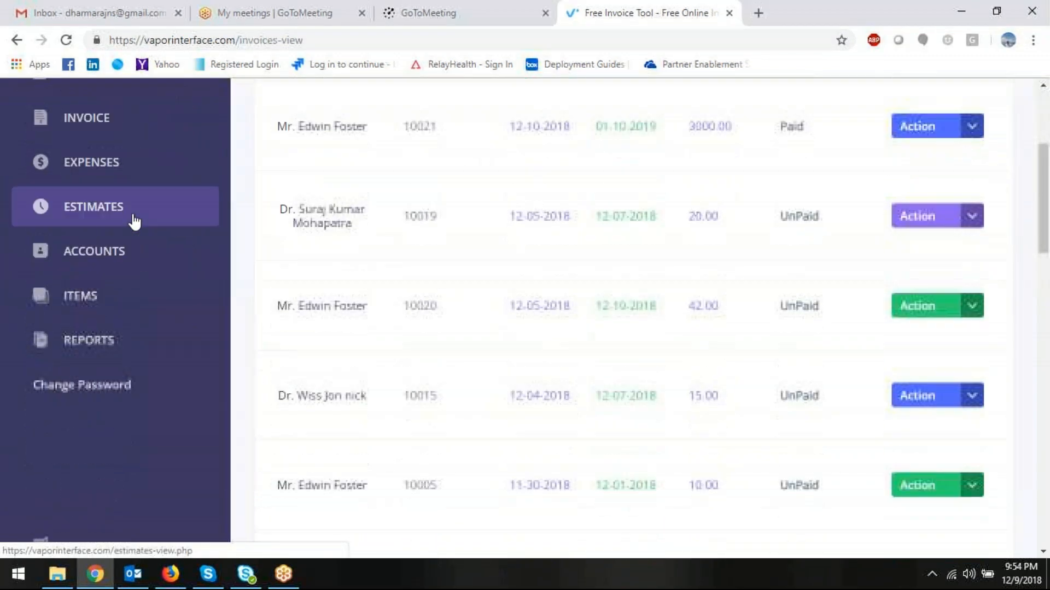
pyautogui.scroll(4, 117, 221)
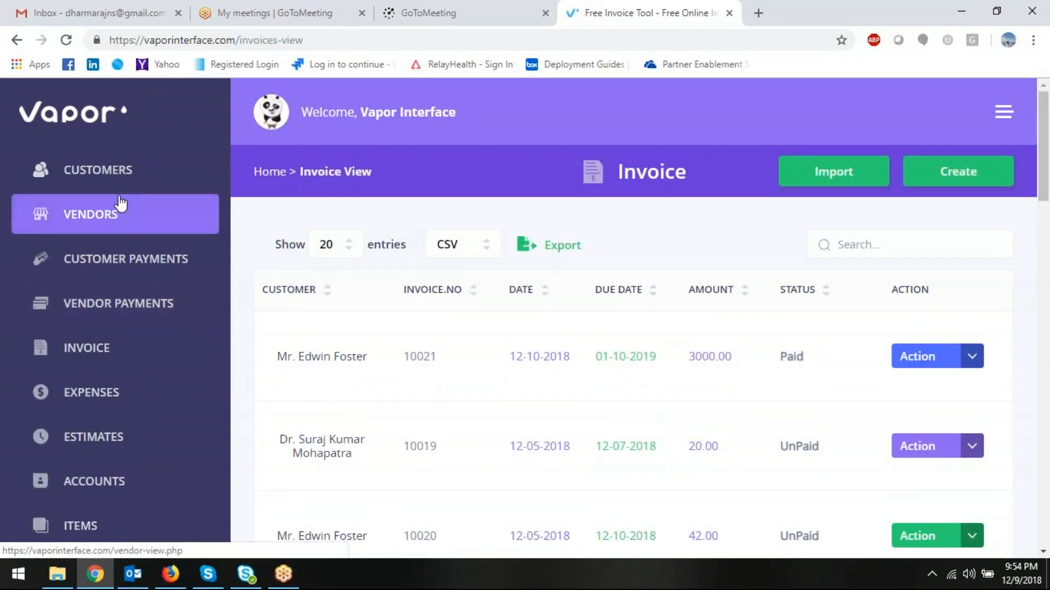
pyautogui.scroll(-5, 121, 203)
pyautogui.scroll(3, 118, 206)
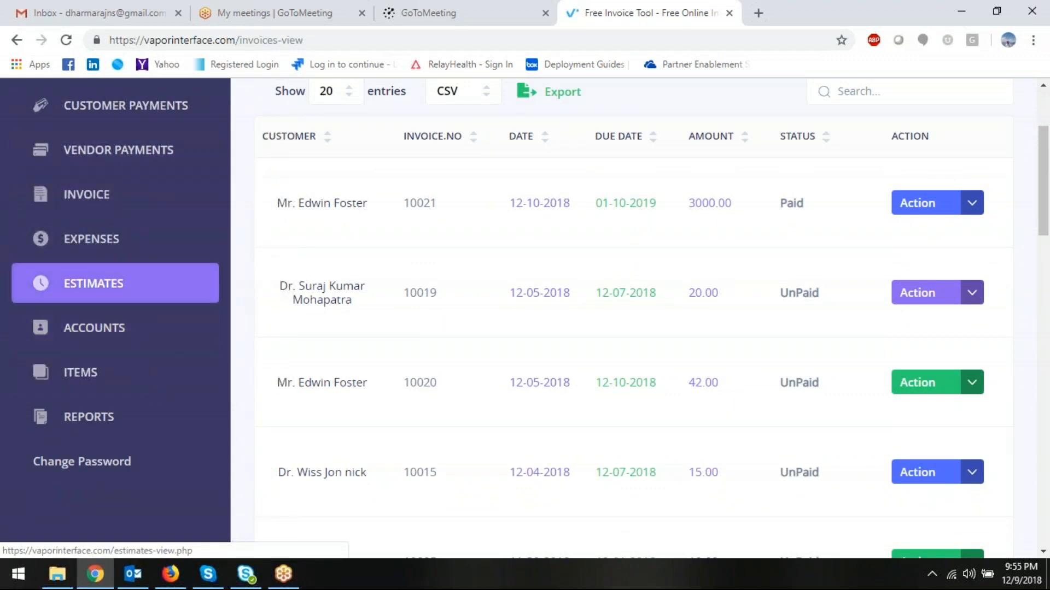
pyautogui.scroll(2, 347, 298)
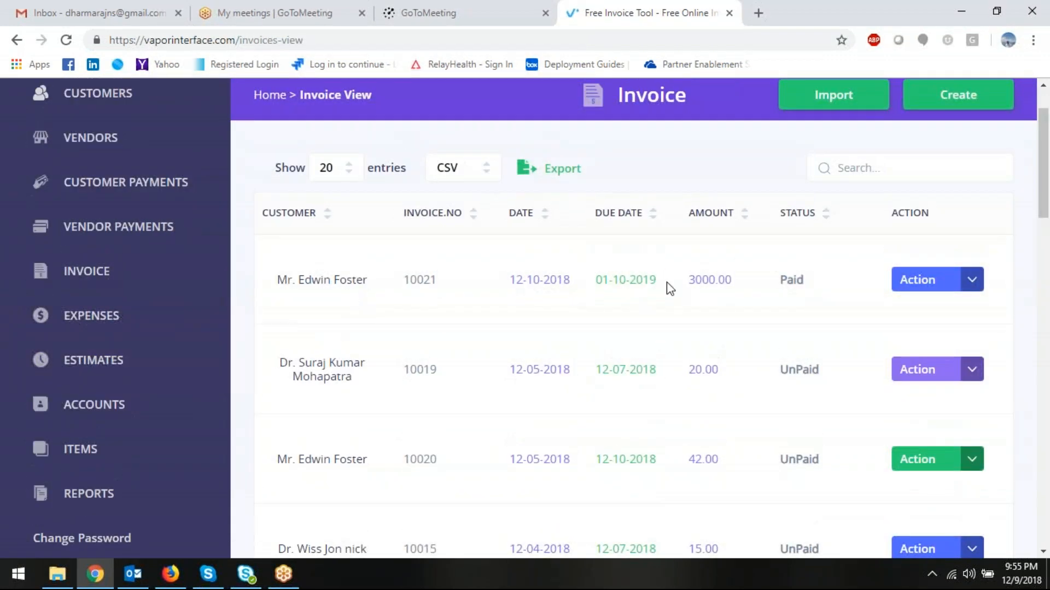
pyautogui.scroll(2, 667, 283)
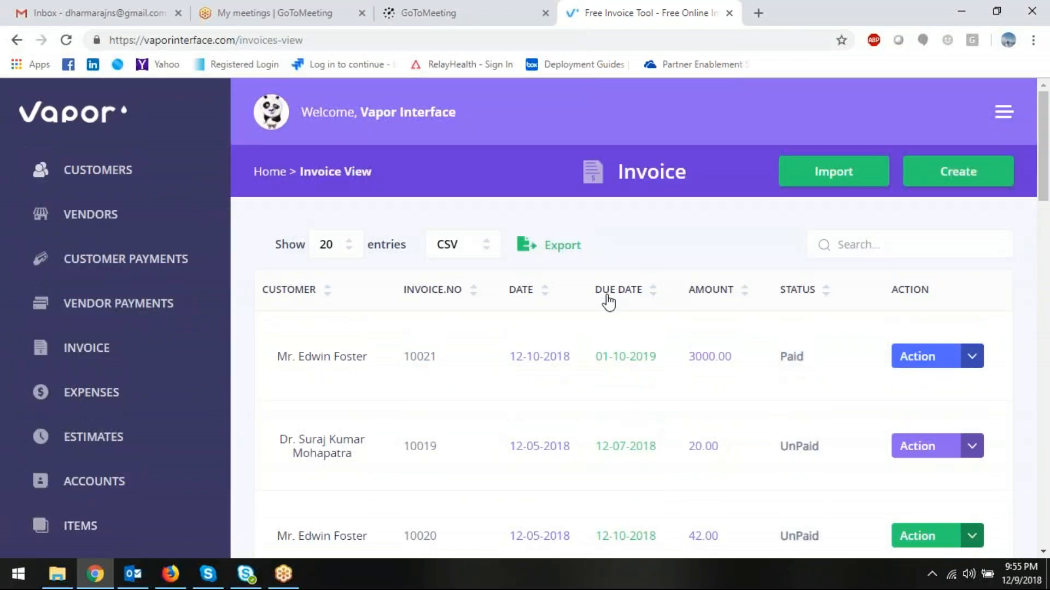